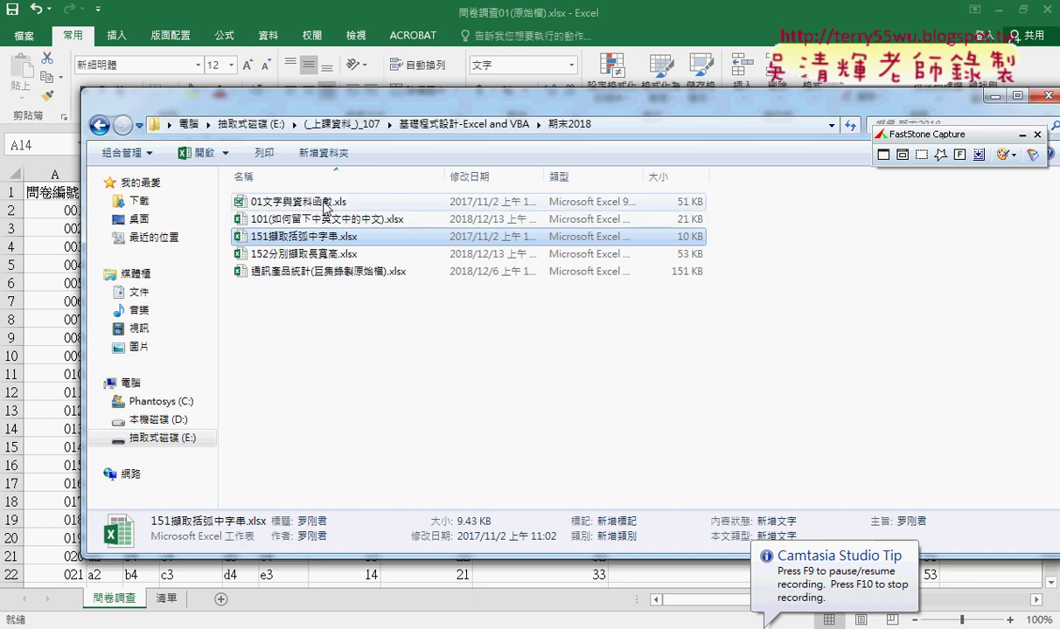
# Open 152分別擷取長寬高.xlsx and compare its 問題 and Sheet1 dimension tables.
pyautogui.click(325, 223)
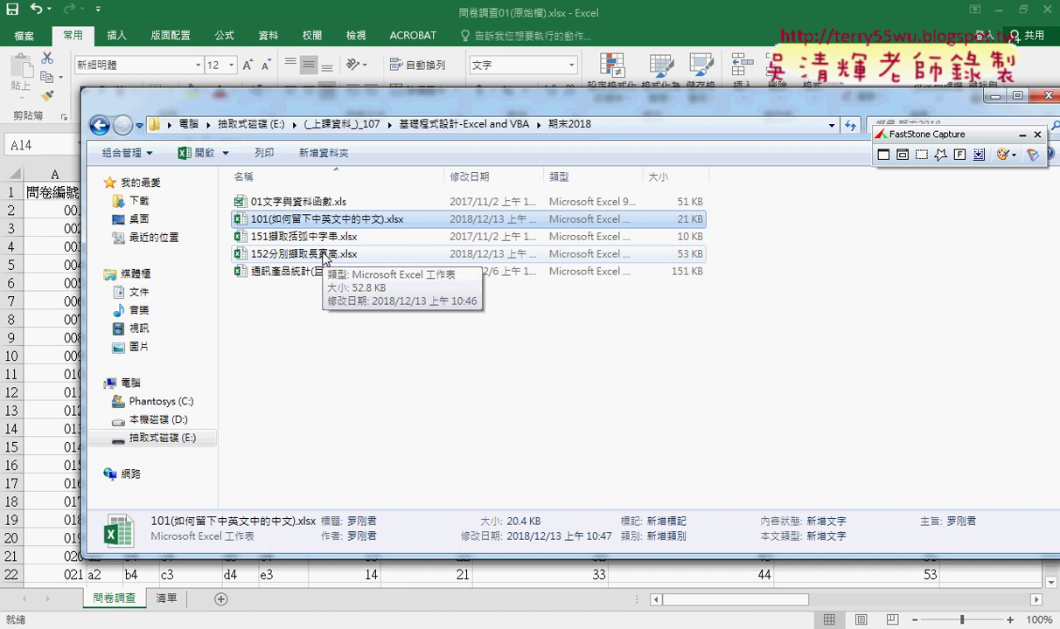
pyautogui.doubleClick(324, 254)
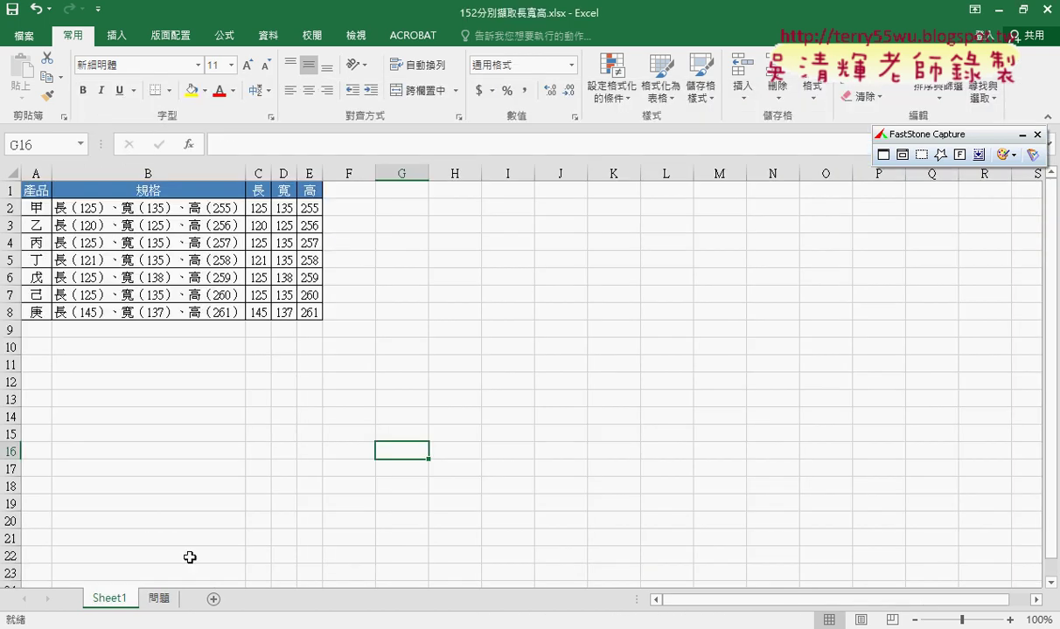
pyautogui.click(158, 599)
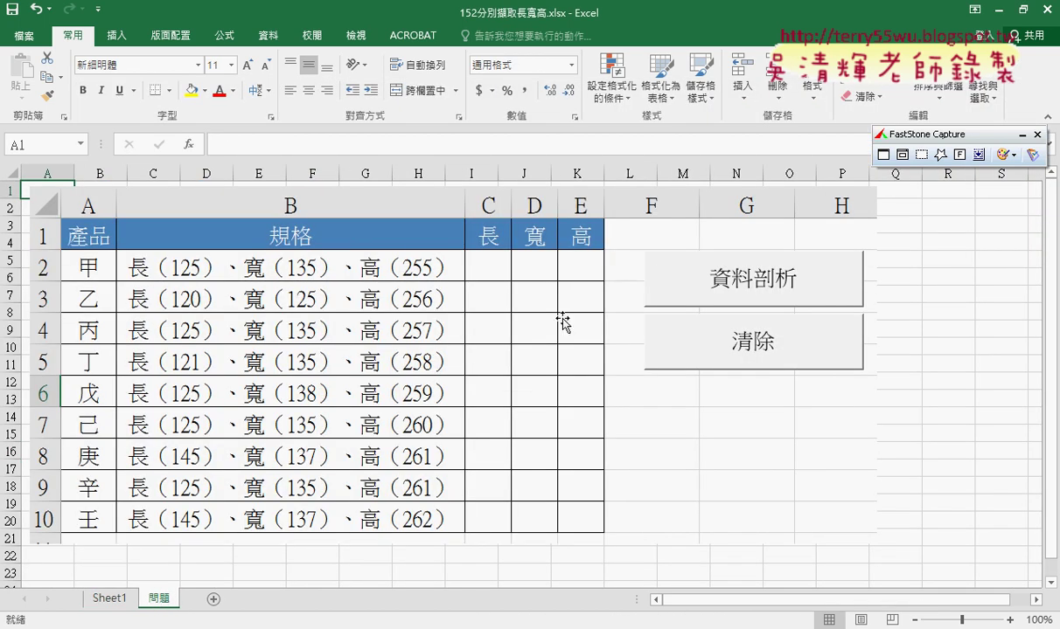
pyautogui.click(107, 599)
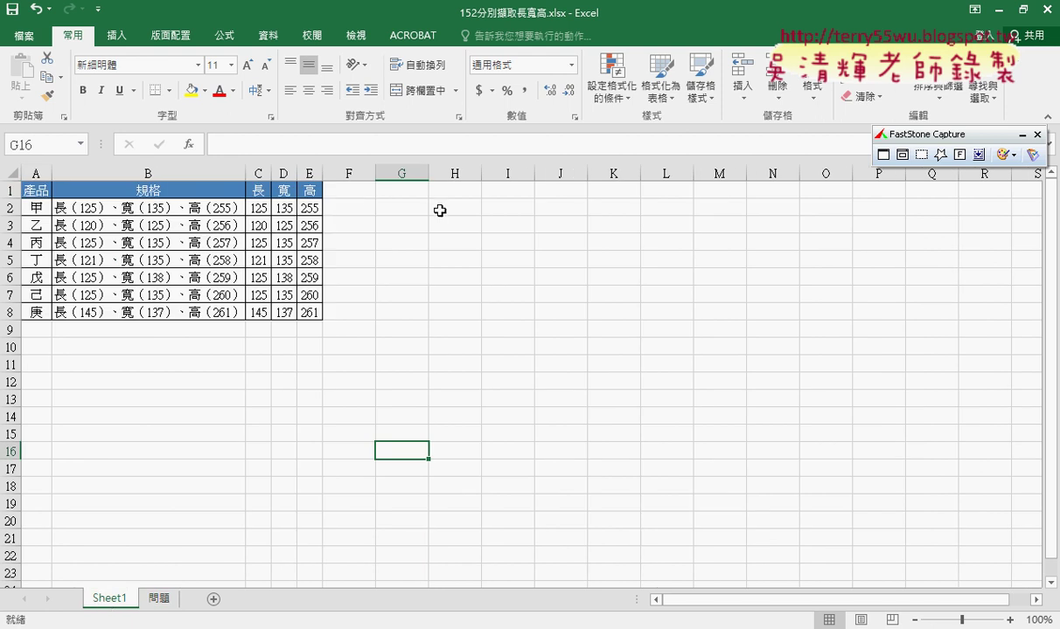
pyautogui.click(160, 599)
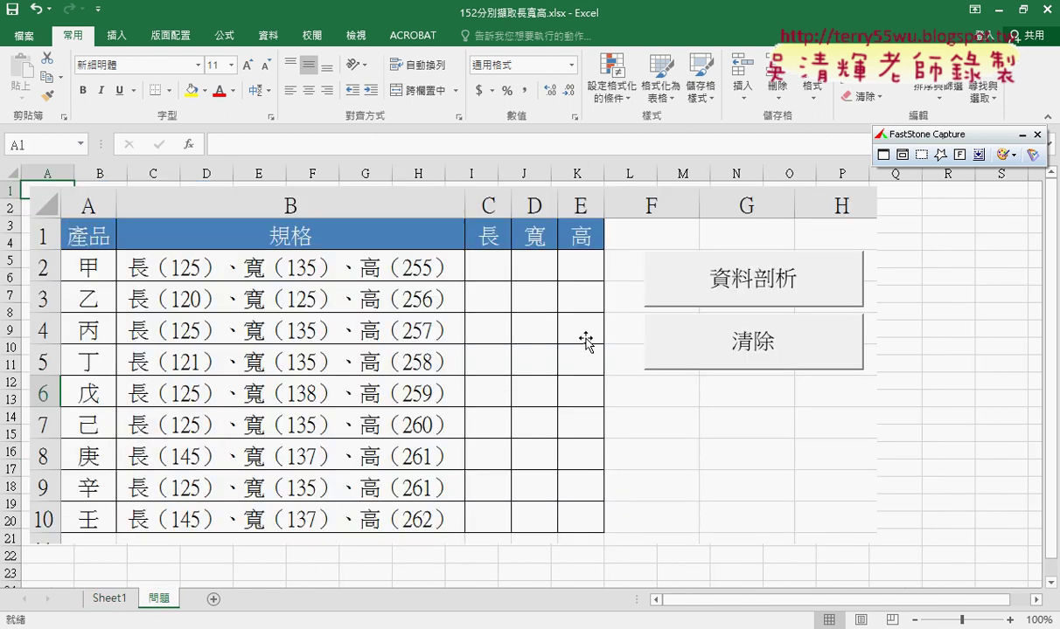
pyautogui.click(120, 598)
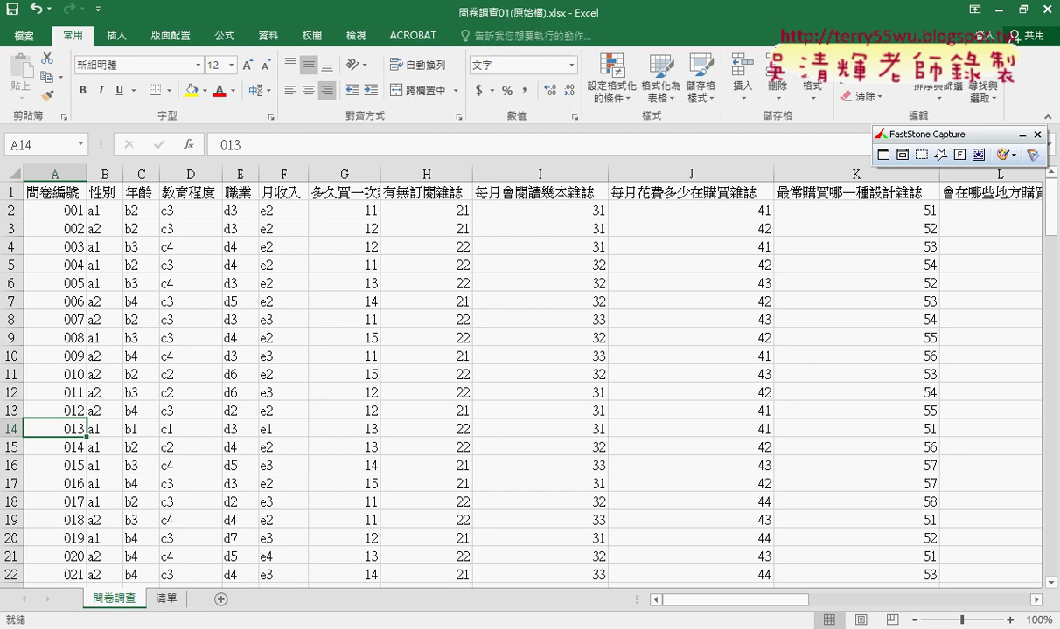
# Go up to the course folder, enter _範例檔(樞紐分析), and open 問卷調查02(原始檔).xlsx.
pyautogui.hotkey('alt', 'Tab')
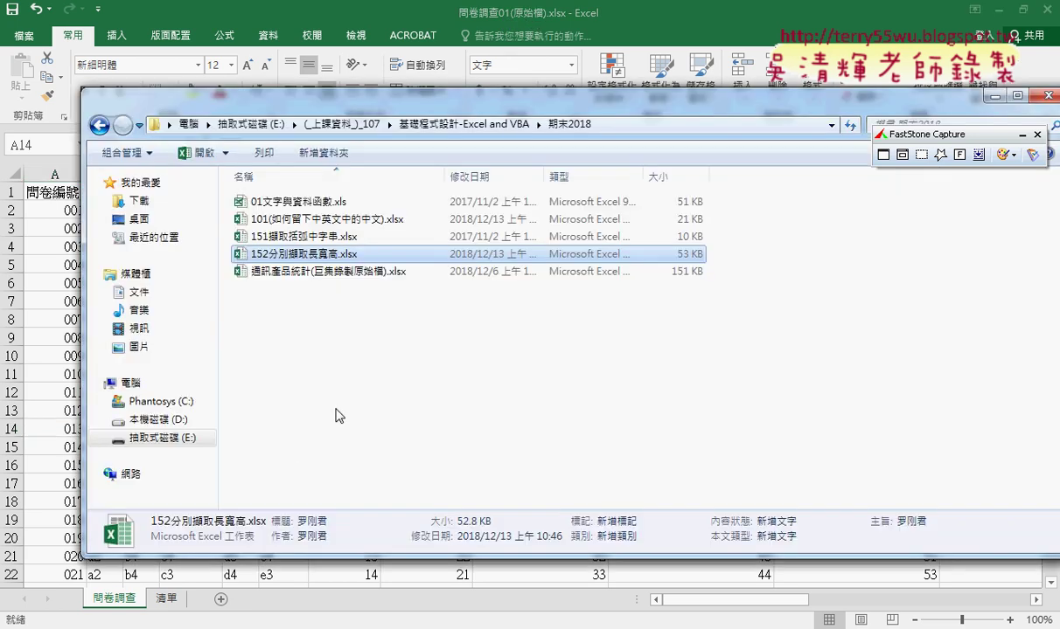
pyautogui.click(482, 127)
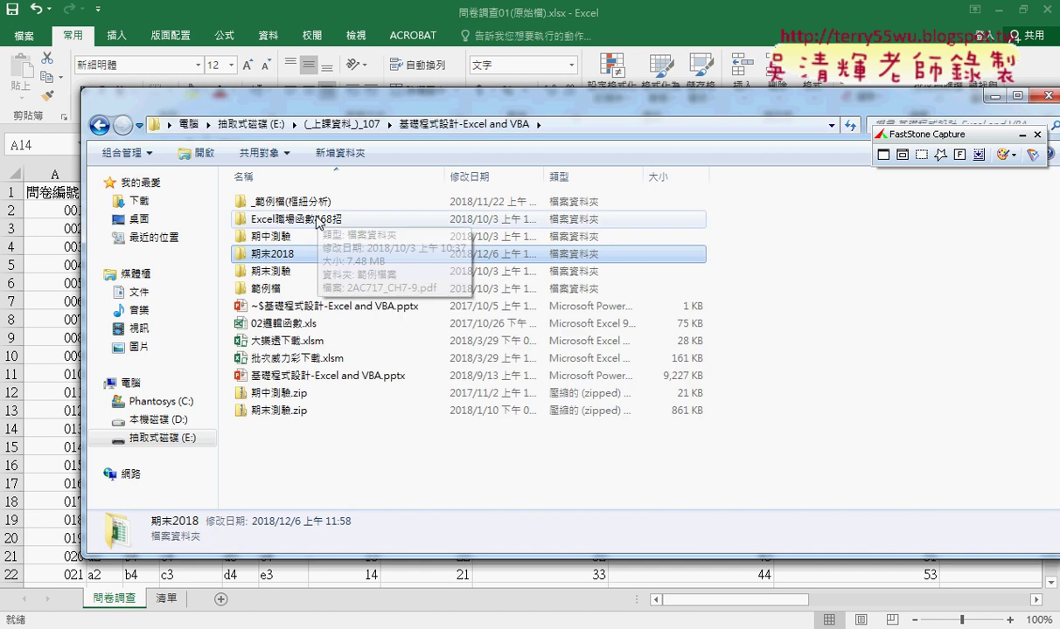
pyautogui.click(319, 204)
pyautogui.doubleClick(319, 204)
pyautogui.click(306, 341)
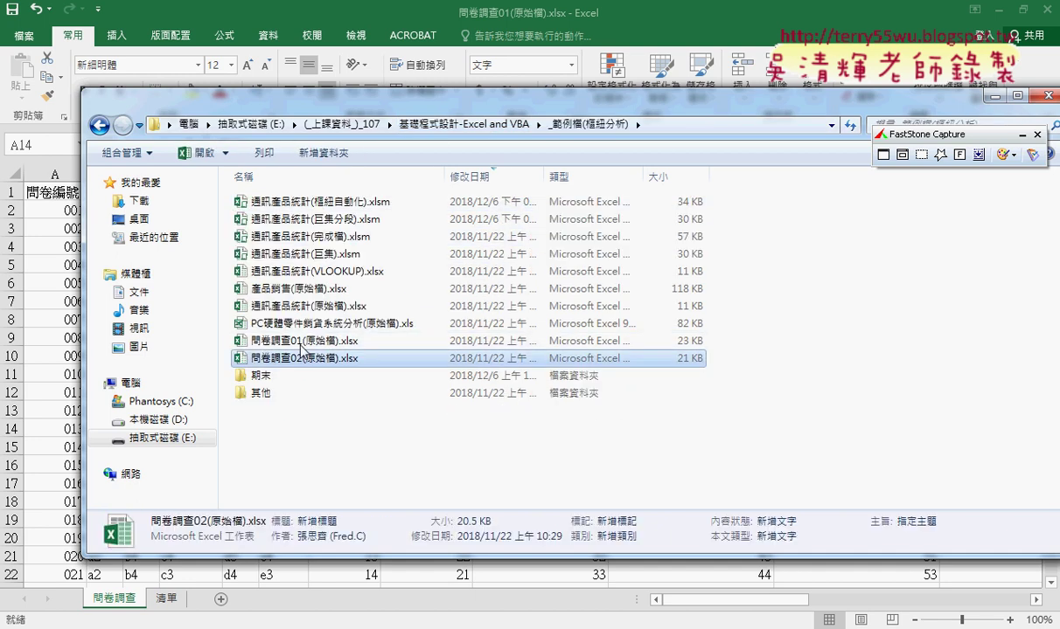
pyautogui.doubleClick(308, 359)
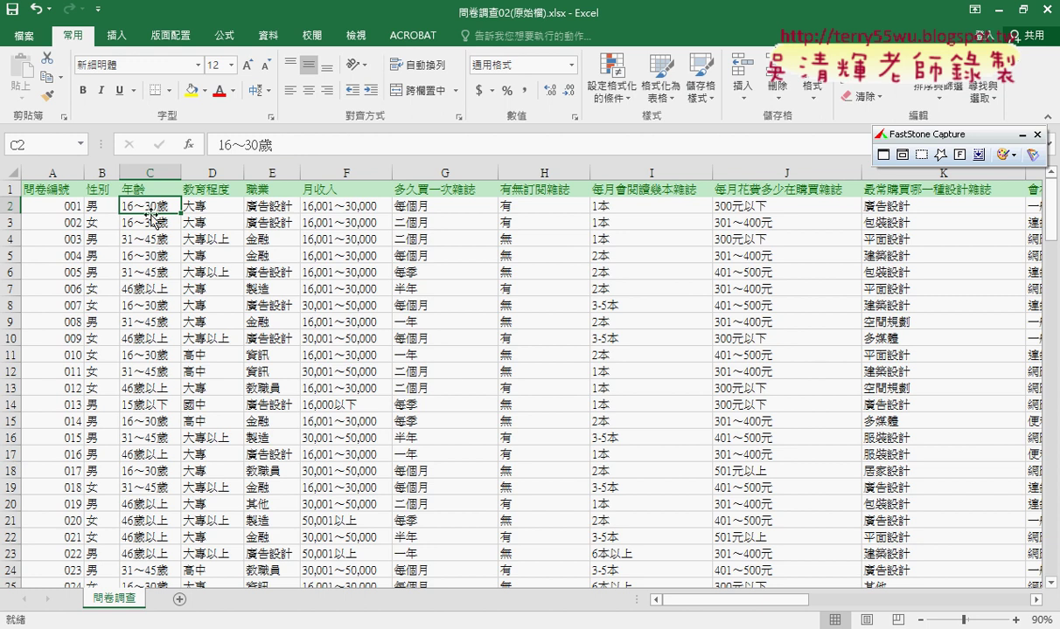
# Review the text answers in 問卷調查02, from gender column B across to cells L2–O2.
pyautogui.click(102, 206)
pyautogui.click(102, 173)
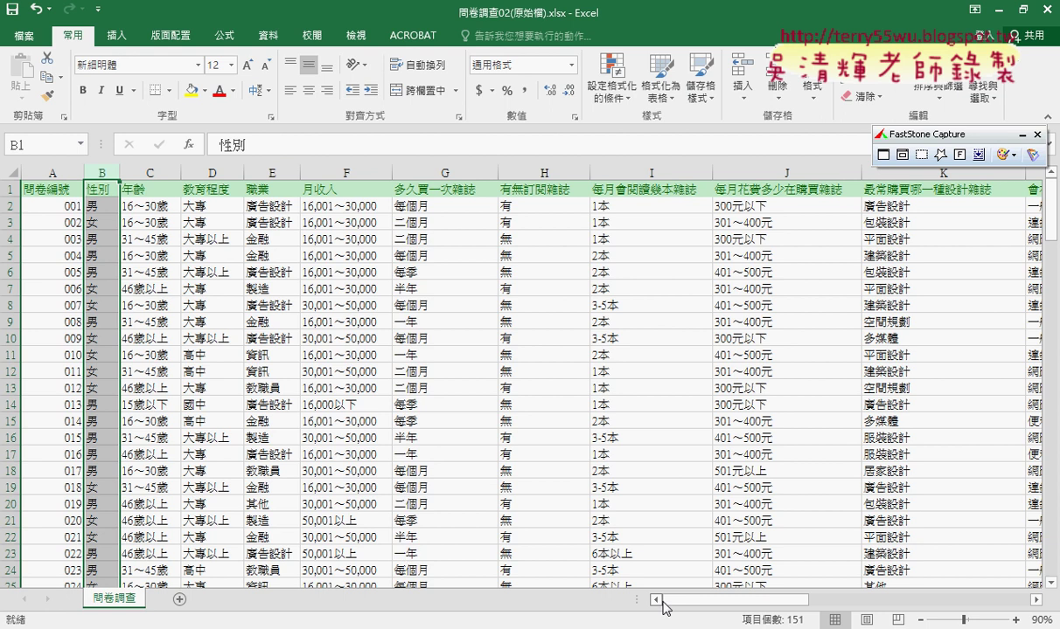
pyautogui.moveTo(666, 600)
pyautogui.mouseDown()
pyautogui.moveTo(732, 606)
pyautogui.moveTo(952, 589)
pyautogui.mouseUp()
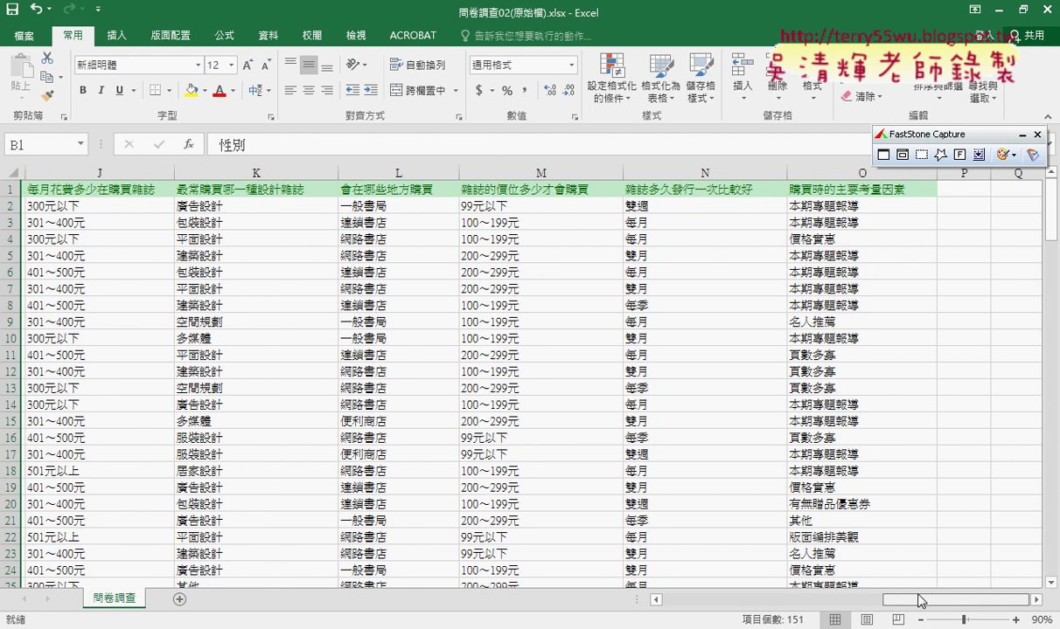
pyautogui.click(785, 207)
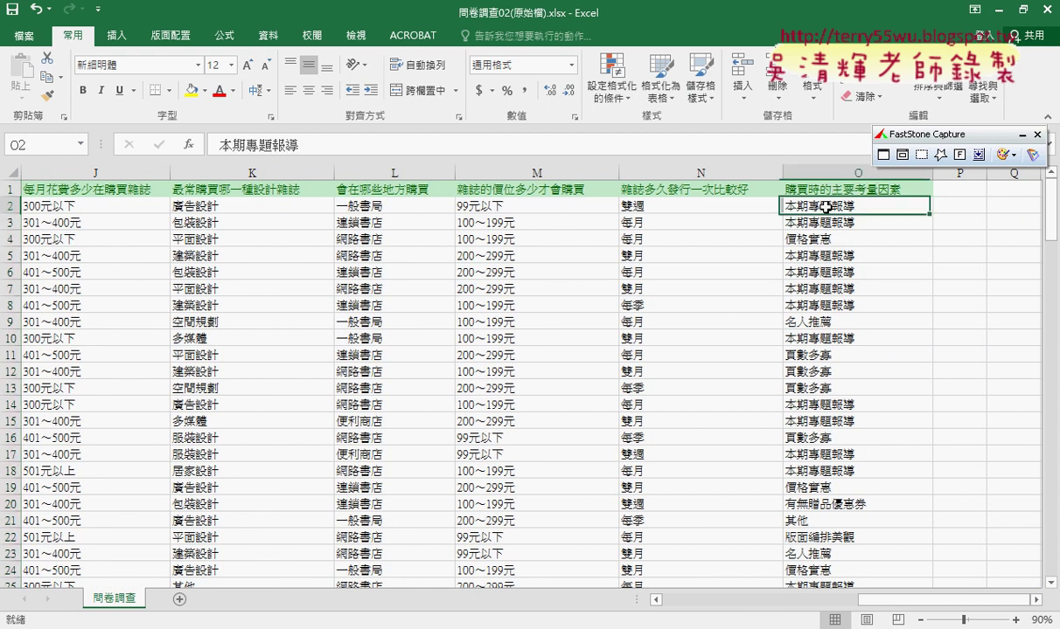
pyautogui.click(645, 207)
pyautogui.click(494, 198)
pyautogui.click(389, 197)
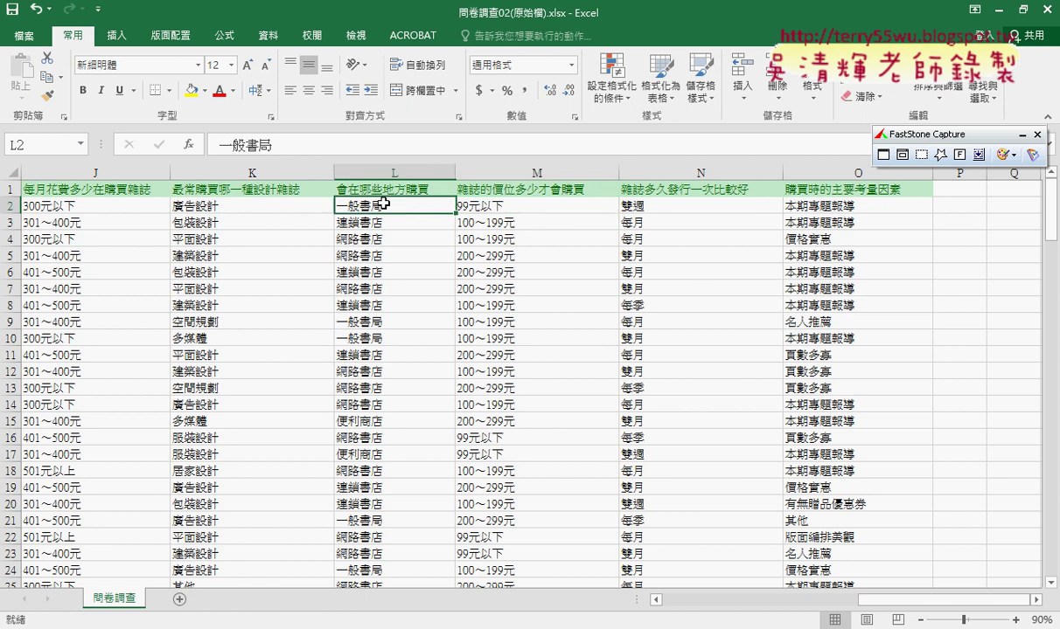
# Switch to the 問卷調查01 workbook and show its 清單 lookup sheet.
pyautogui.click(253, 625)
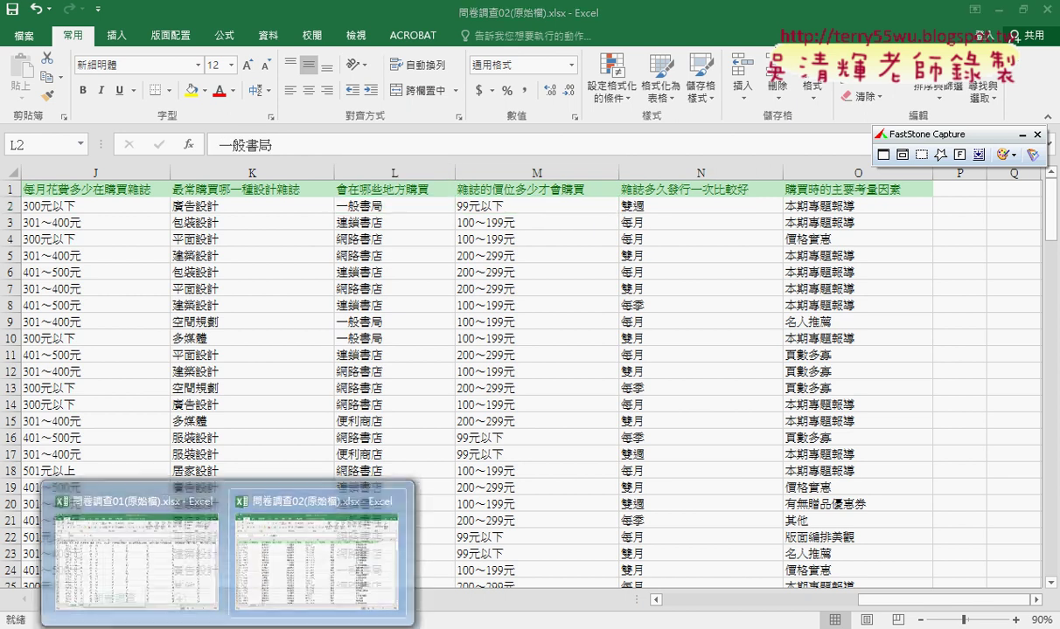
pyautogui.click(90, 551)
pyautogui.click(166, 598)
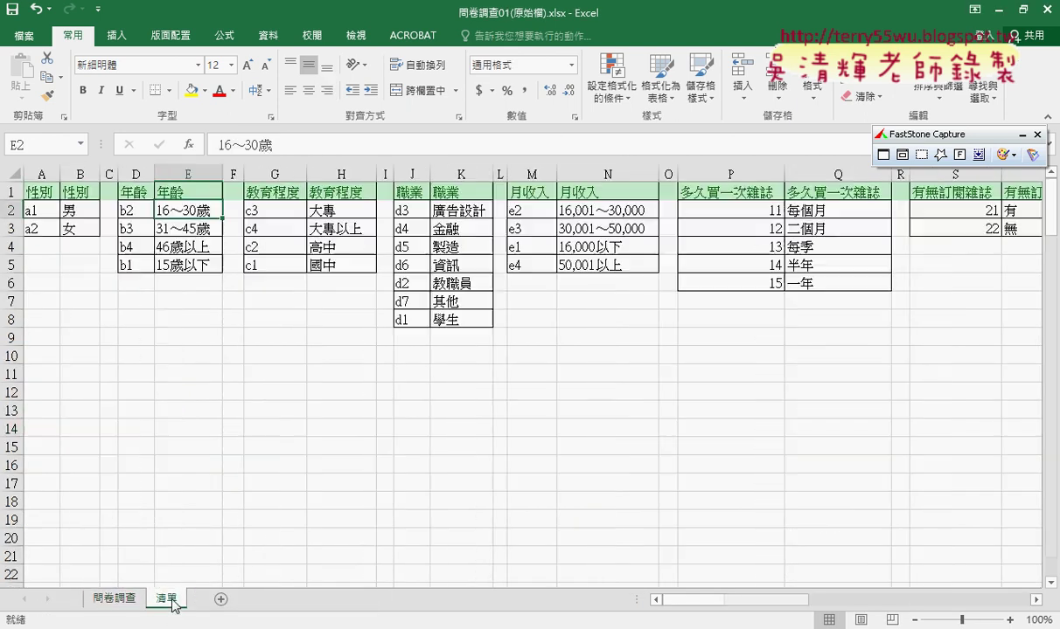
pyautogui.click(46, 209)
pyautogui.click(77, 210)
pyautogui.click(54, 228)
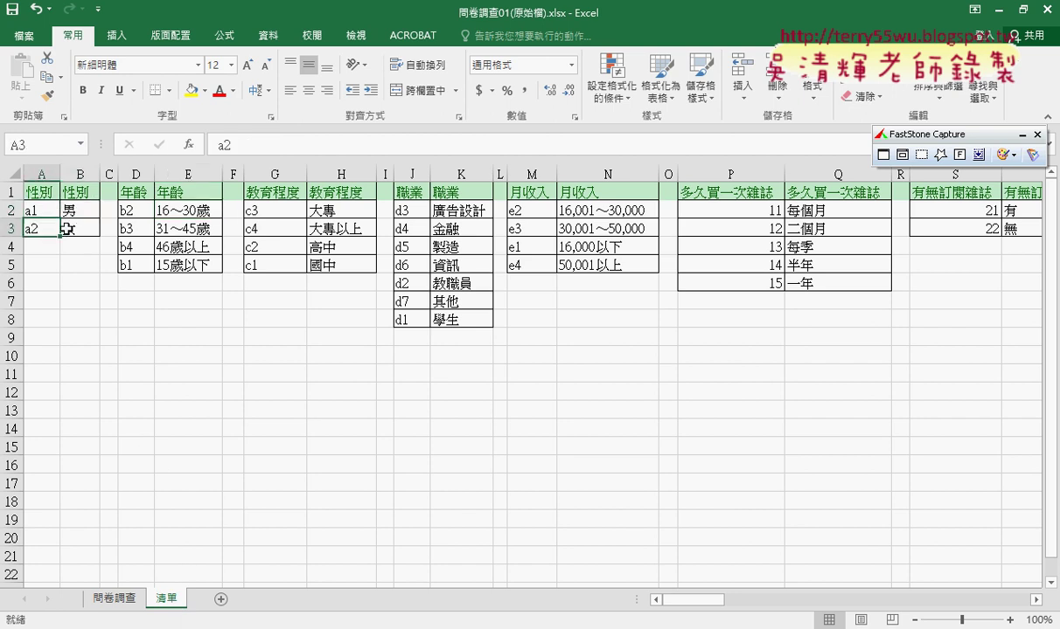
pyautogui.click(77, 228)
pyautogui.moveTo(39, 174)
pyautogui.mouseDown()
pyautogui.moveTo(79, 174)
pyautogui.moveTo(83, 219)
pyautogui.mouseUp()
pyautogui.click(114, 599)
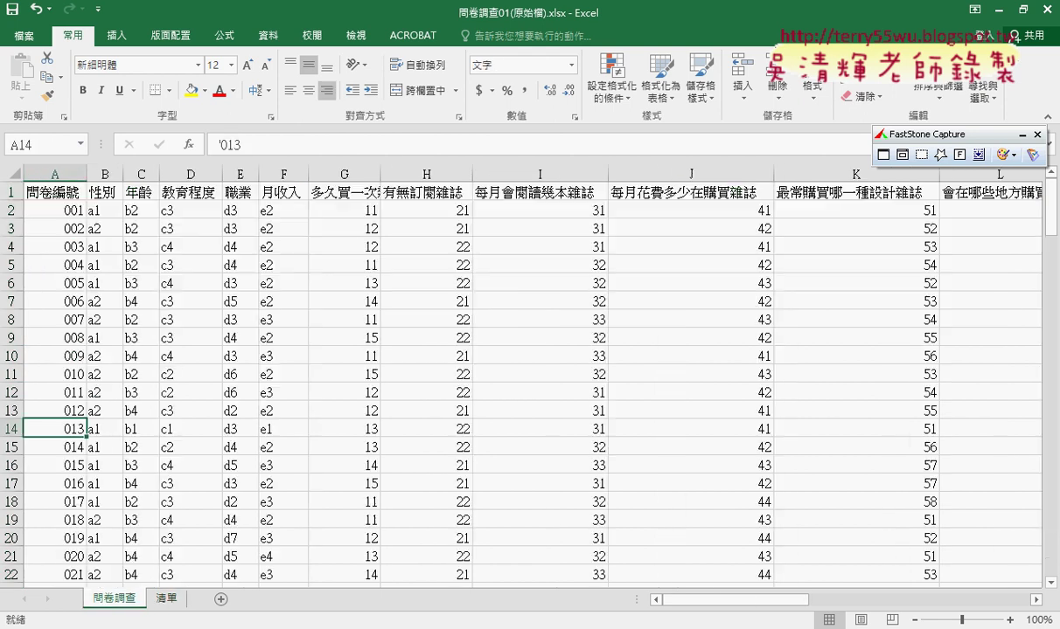
pyautogui.click(91, 208)
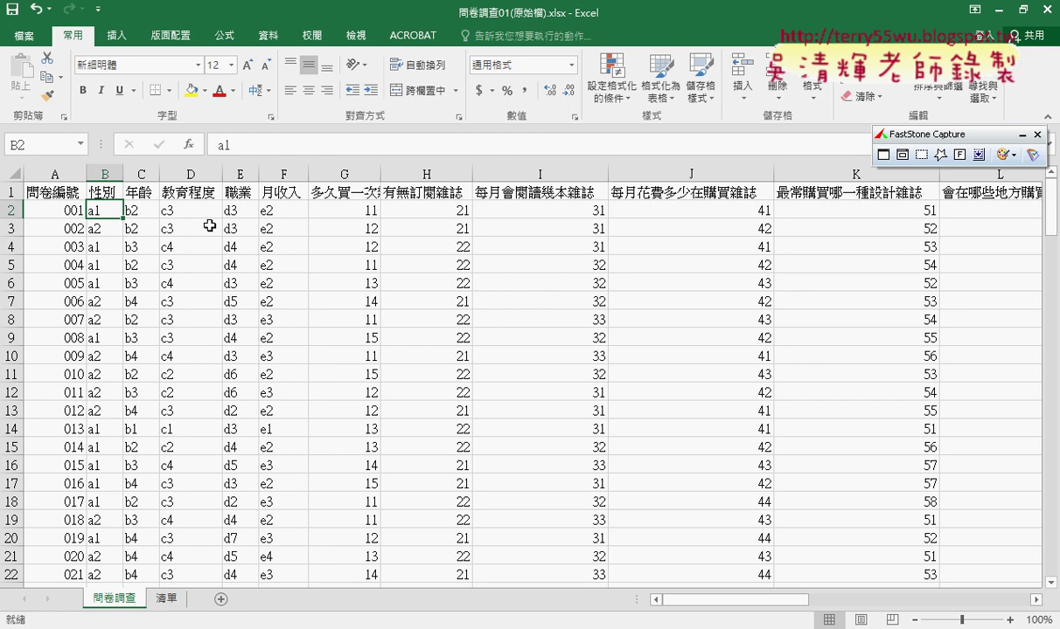
pyautogui.click(166, 599)
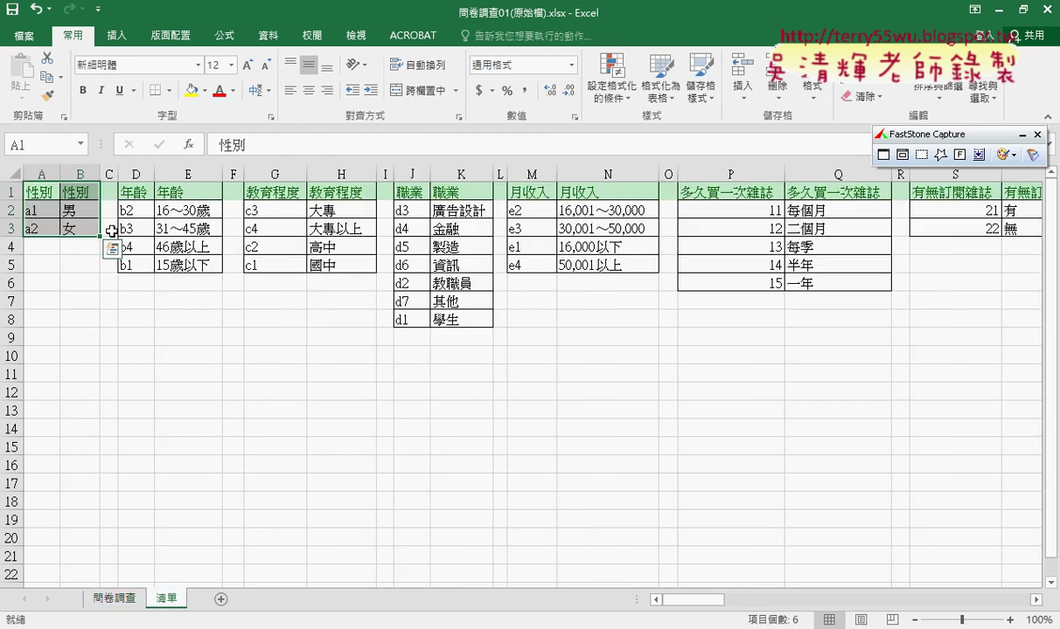
pyautogui.click(79, 193)
pyautogui.click(202, 211)
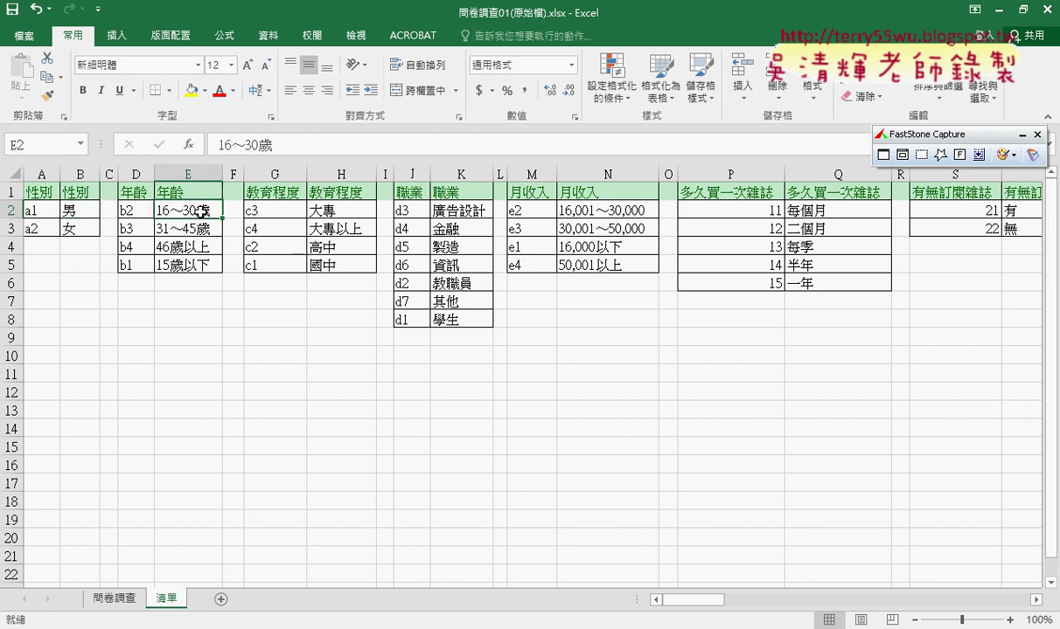
pyautogui.click(130, 212)
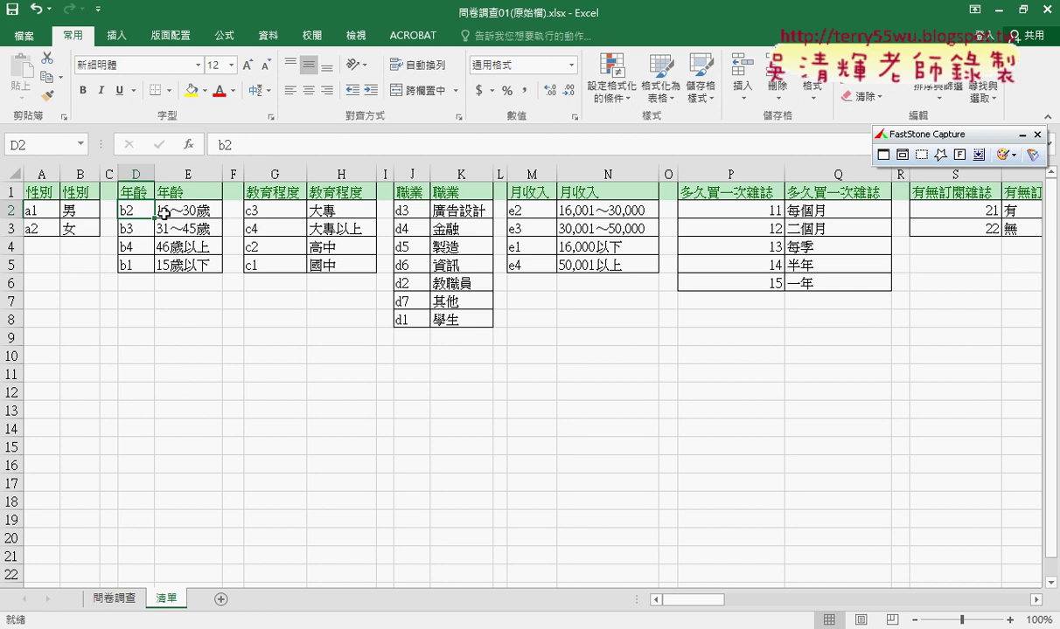
pyautogui.click(35, 211)
pyautogui.click(82, 213)
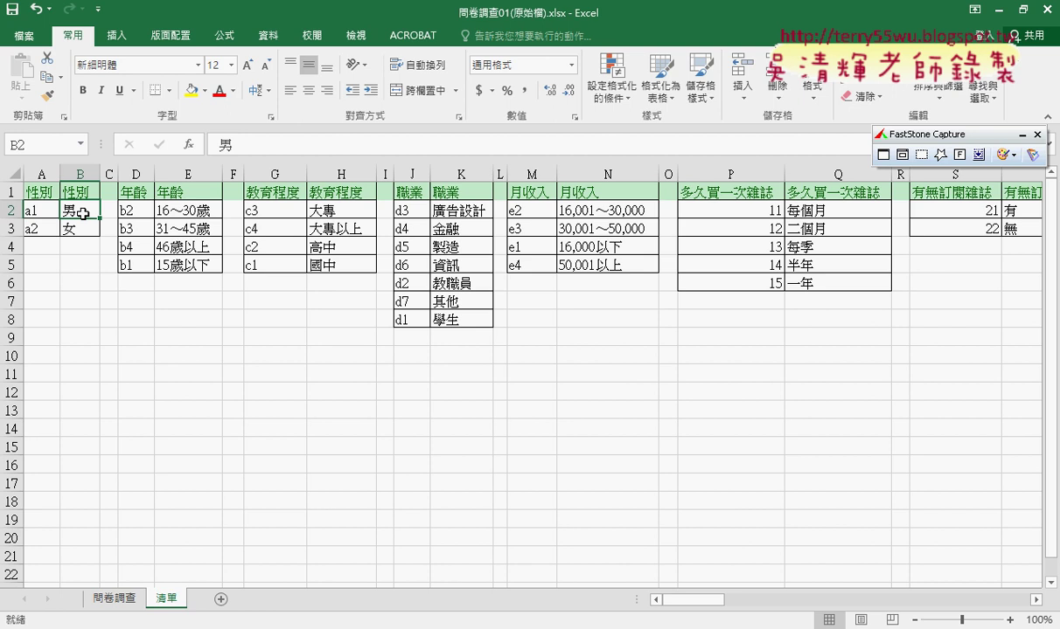
pyautogui.moveTo(227, 628)
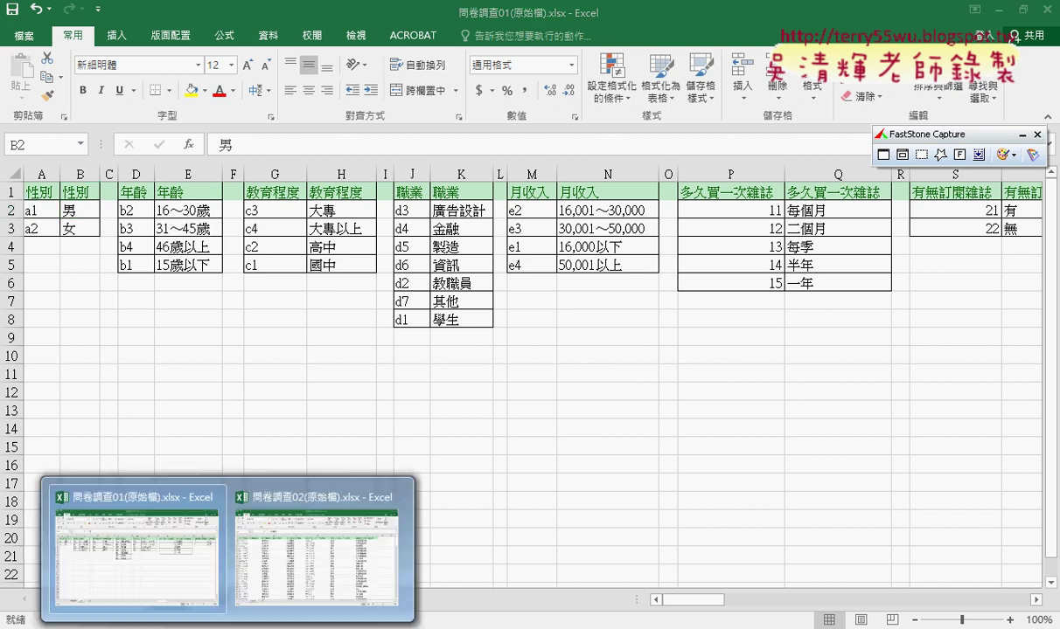
# Switch to 問卷調查02 and move along row 2 to check its text answers.
pyautogui.click(320, 570)
pyautogui.hotkey('ctrl', 'Home')
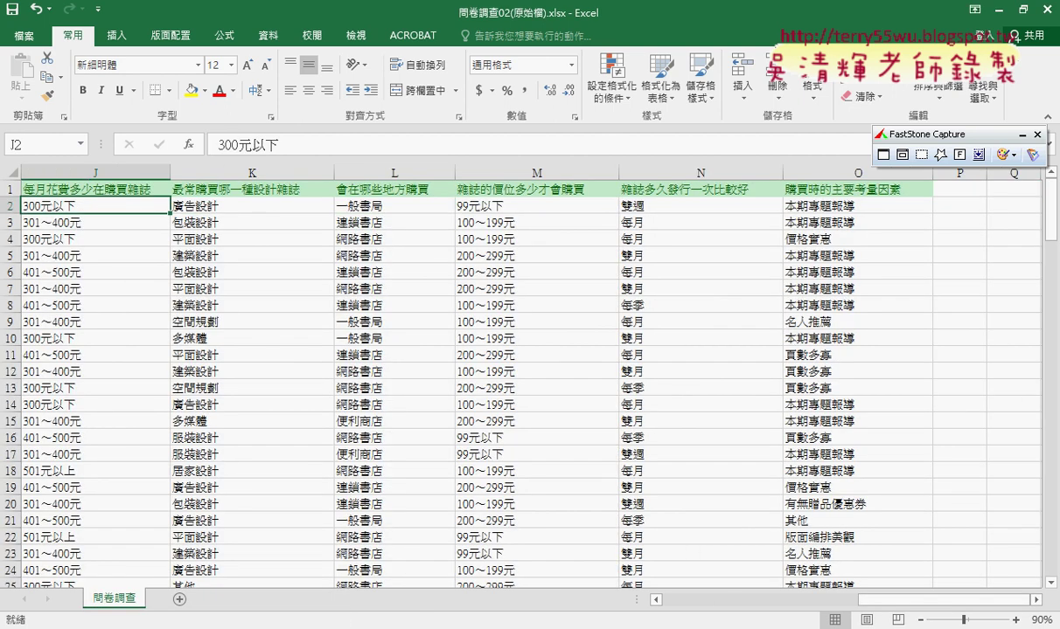
pyautogui.hotkey('ctrl', 'Right')
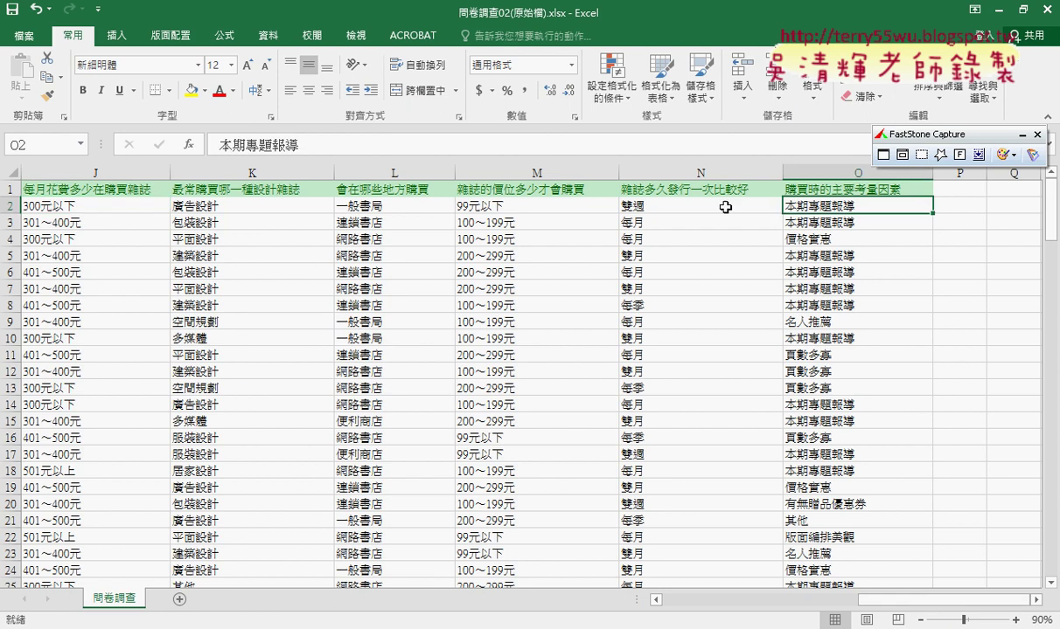
pyautogui.press('Left')
pyautogui.press('Left')
pyautogui.press('Left')
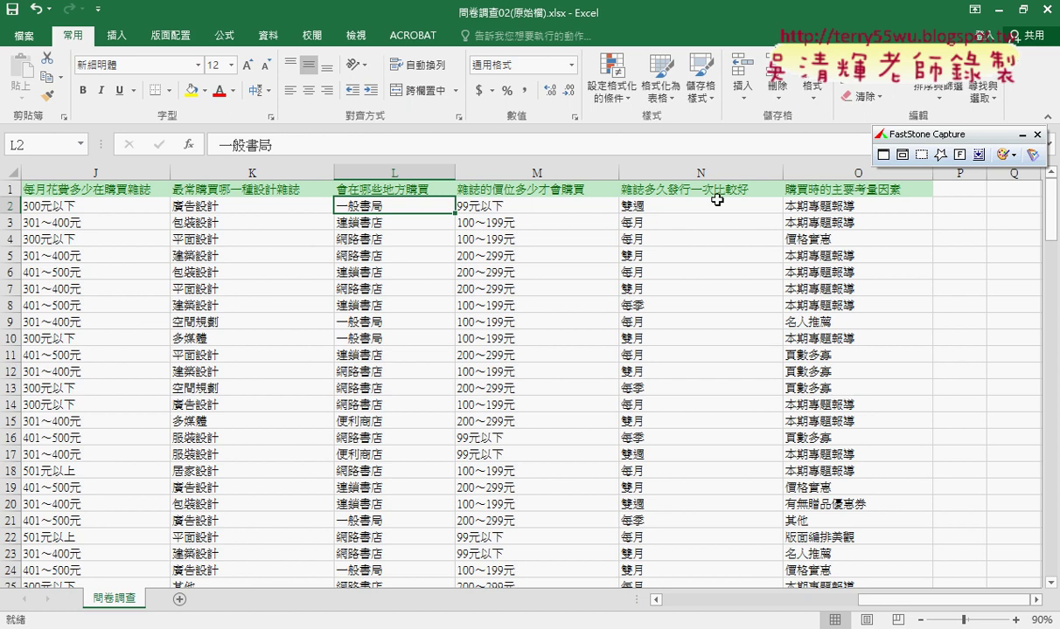
pyautogui.click(1021, 135)
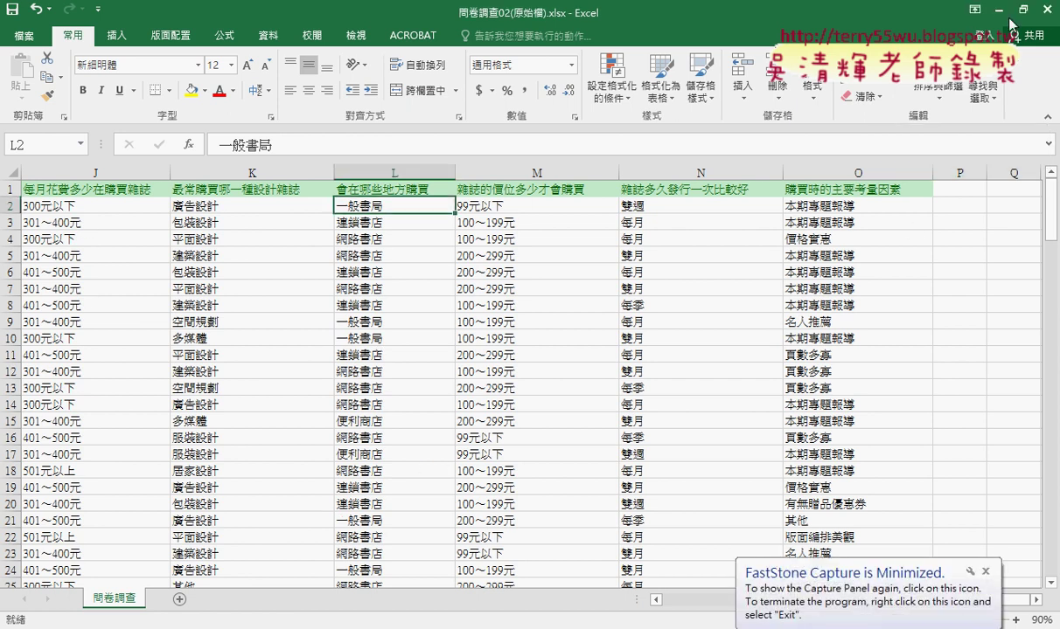
# In 問卷調查01, compare code a1 on the data sheet with its 清單 label 男.
pyautogui.hotkey('ctrl', 'Tab')
pyautogui.click(41, 210)
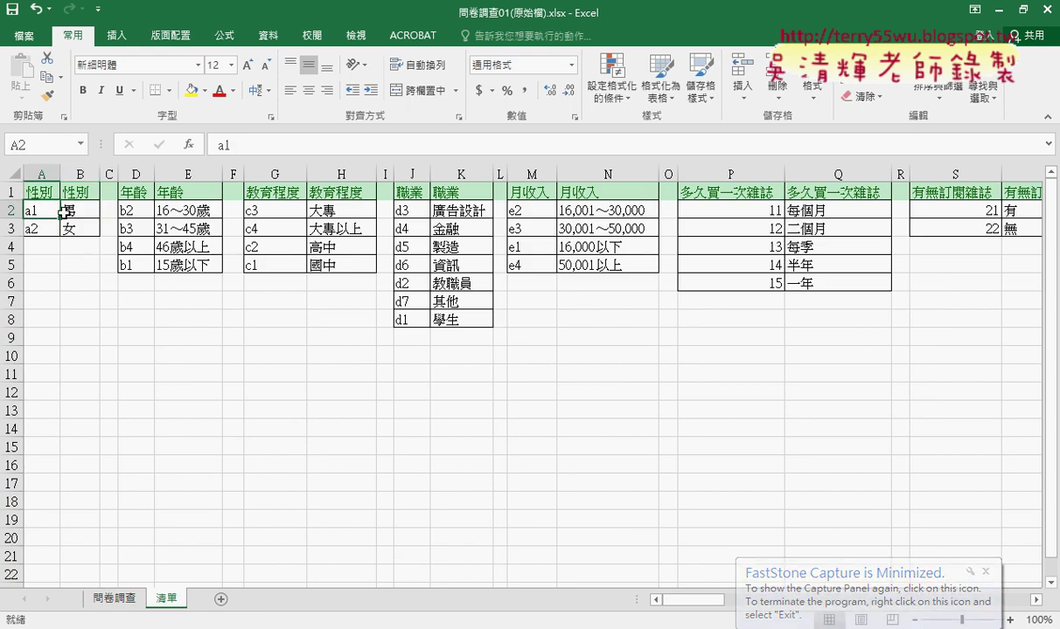
pyautogui.click(114, 599)
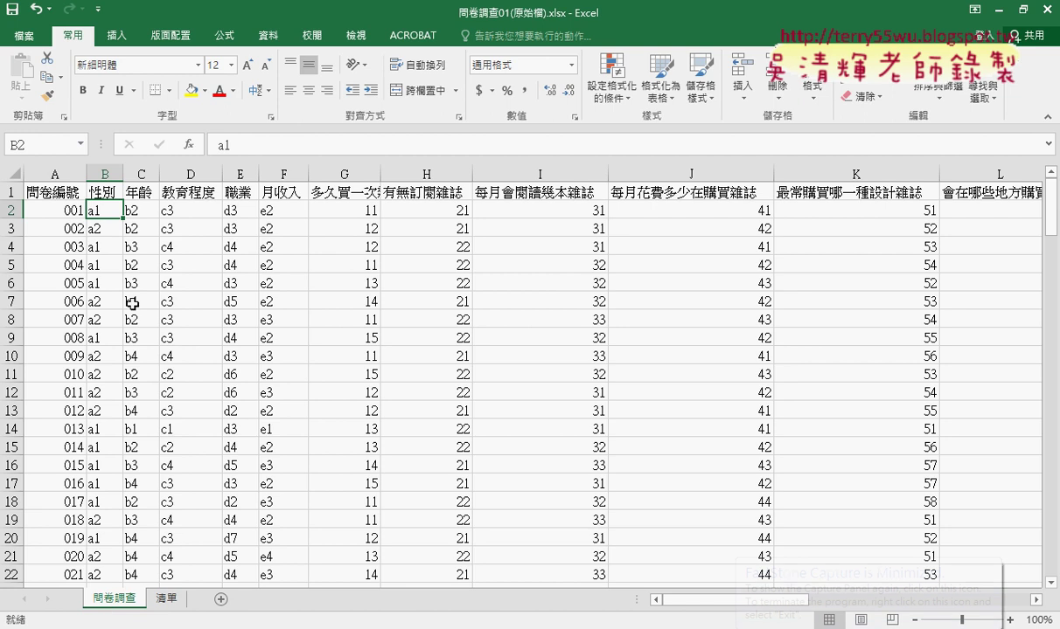
pyautogui.click(162, 598)
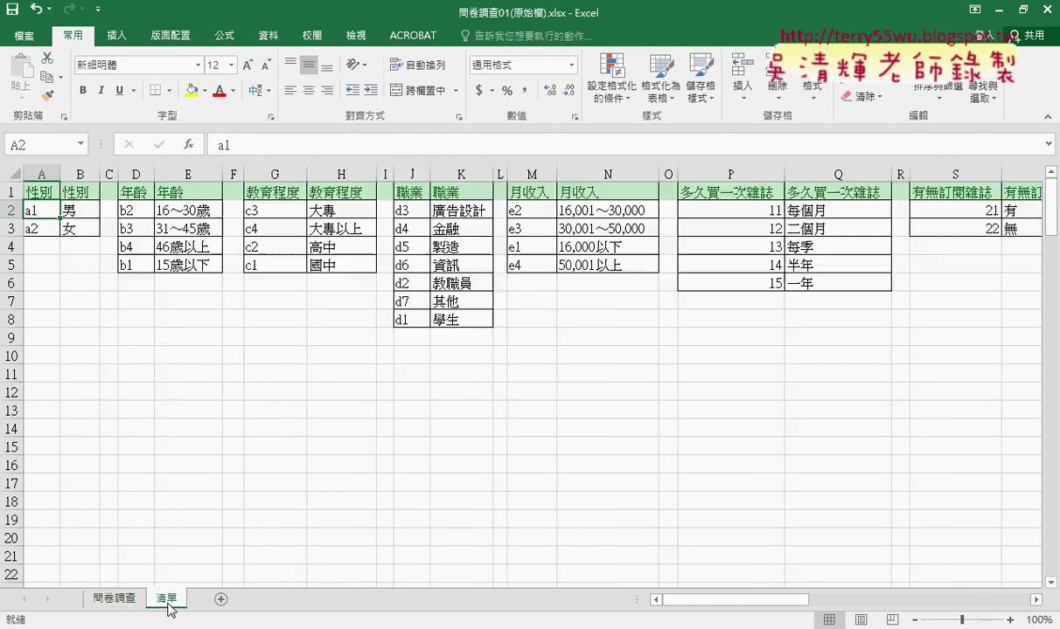
pyautogui.click(85, 210)
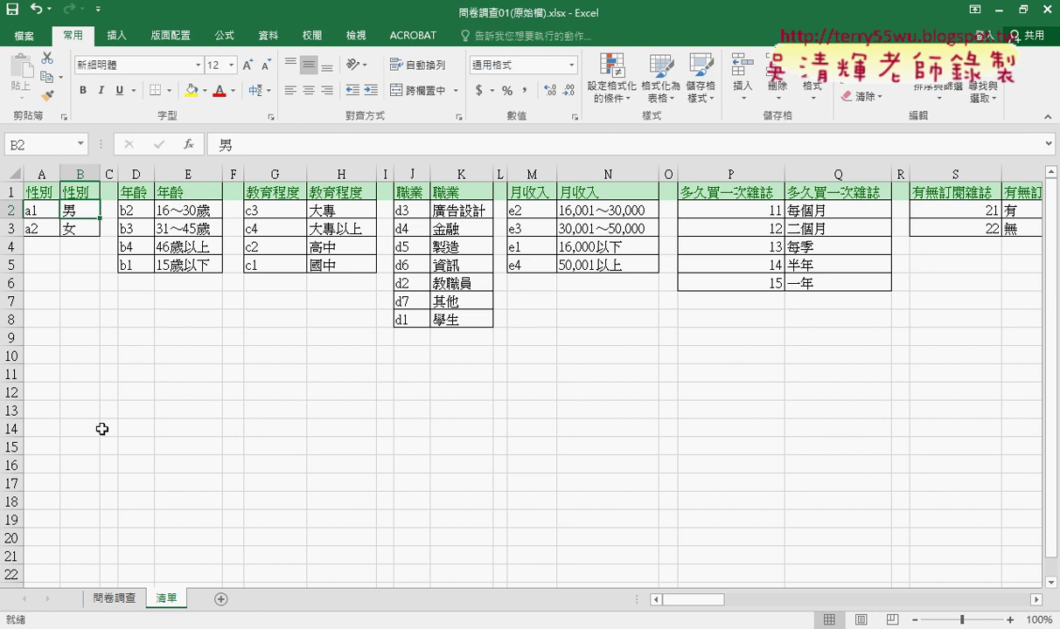
pyautogui.click(118, 598)
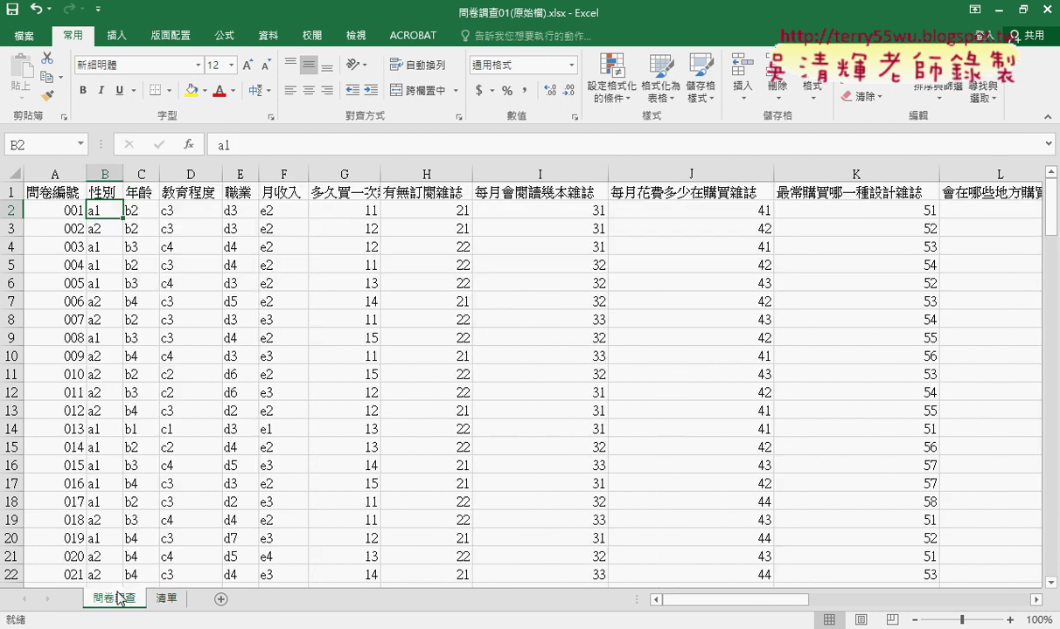
pyautogui.click(141, 172)
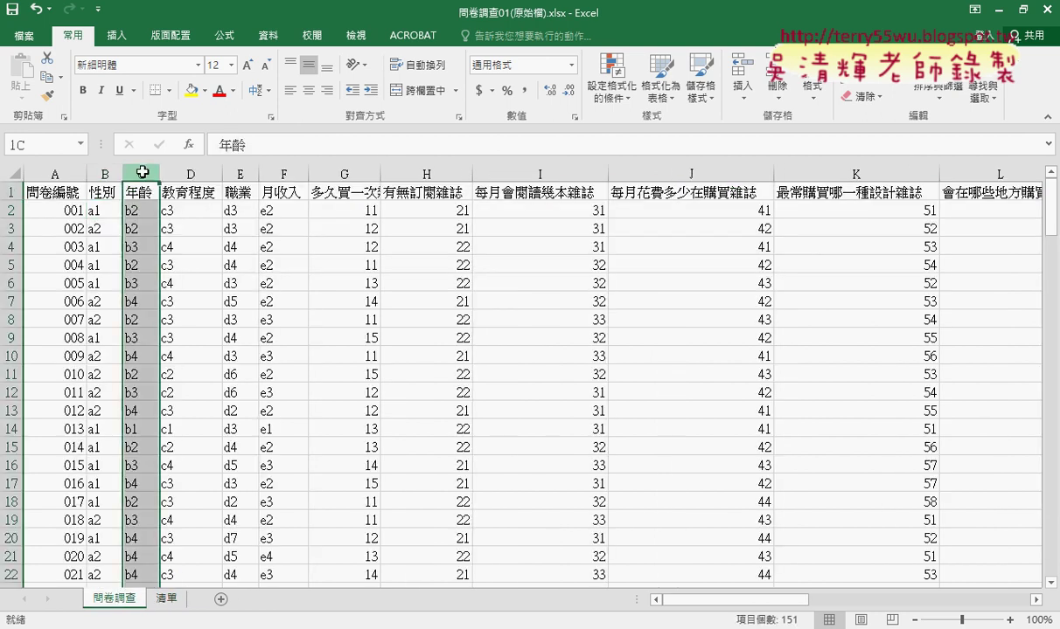
pyautogui.click(105, 173)
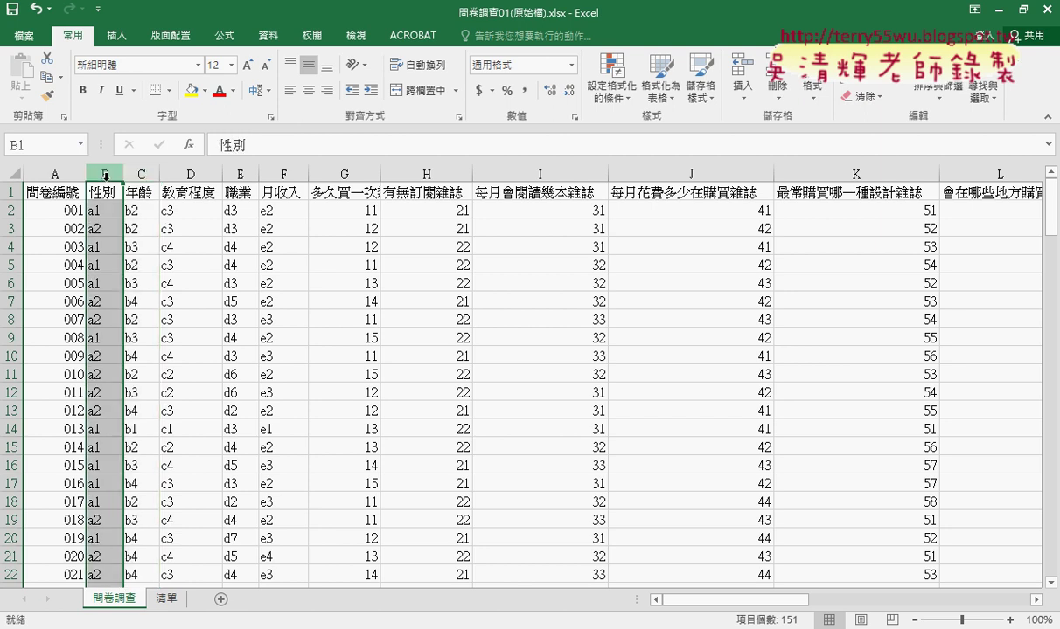
pyautogui.click(142, 173)
pyautogui.rightClick(145, 177)
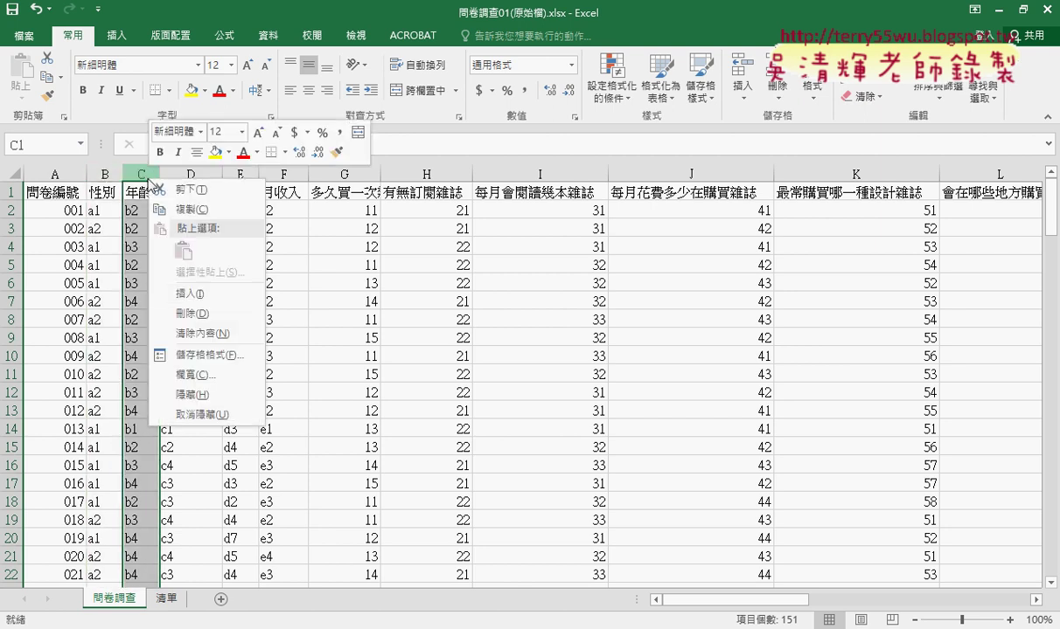
pyautogui.click(200, 294)
pyautogui.click(136, 191)
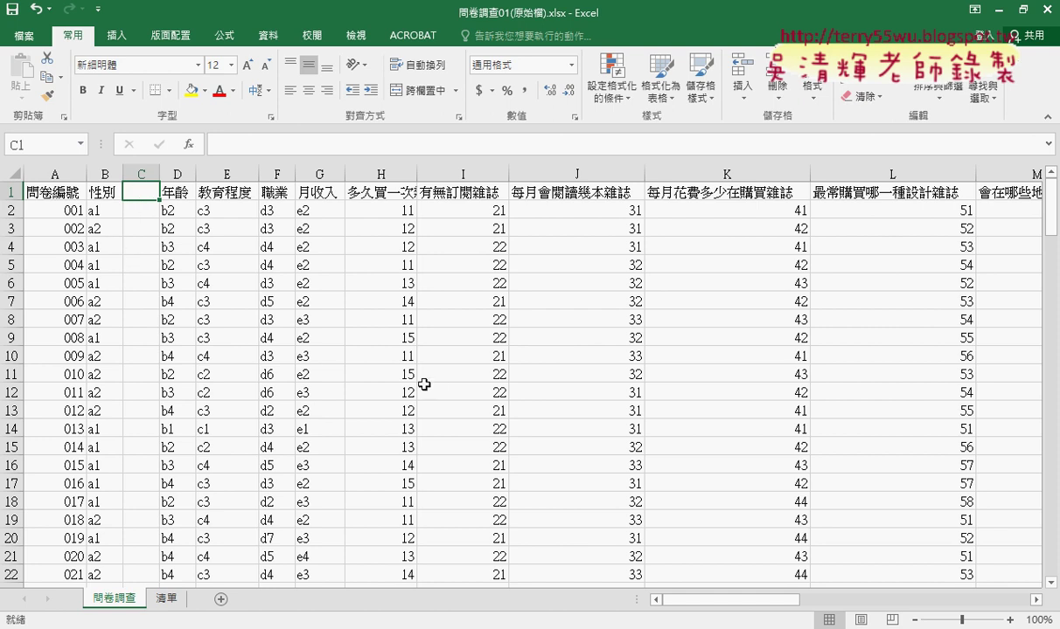
pyautogui.moveTo(730, 601)
pyautogui.mouseDown()
pyautogui.moveTo(959, 613)
pyautogui.moveTo(948, 602)
pyautogui.mouseUp()
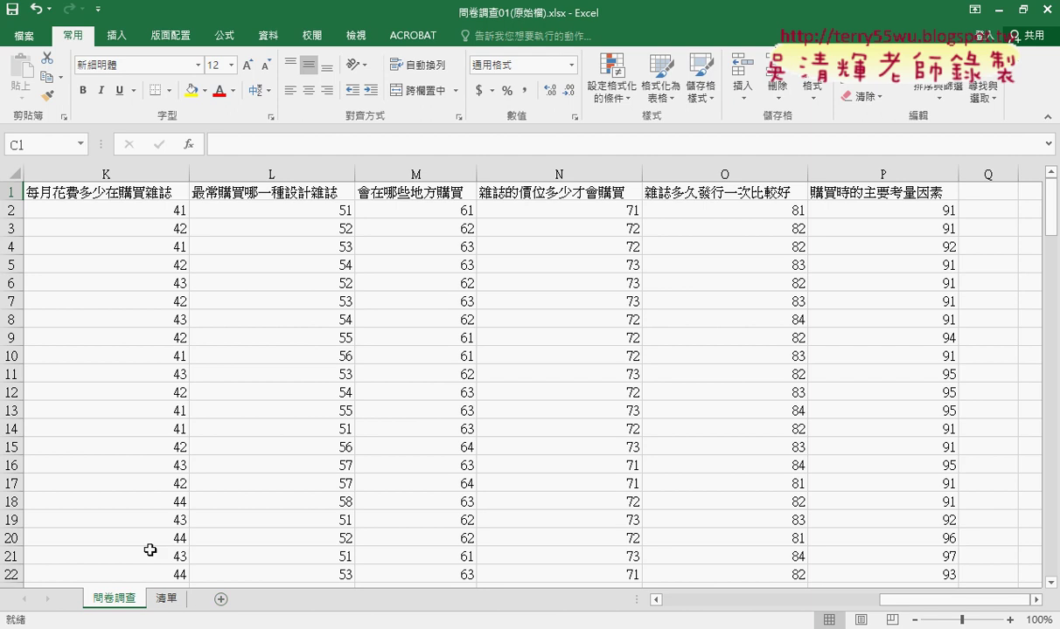
pyautogui.moveTo(953, 600); pyautogui.dragTo(690, 600)
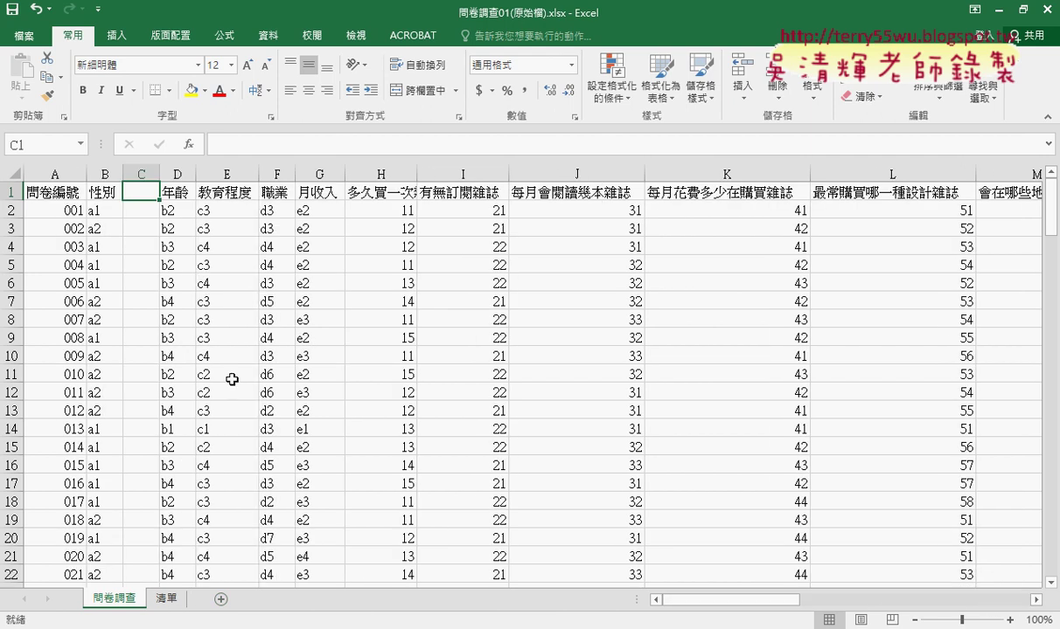
pyautogui.hotkey('ctrl', 'space')
pyautogui.hotkey('ctrl', '-')
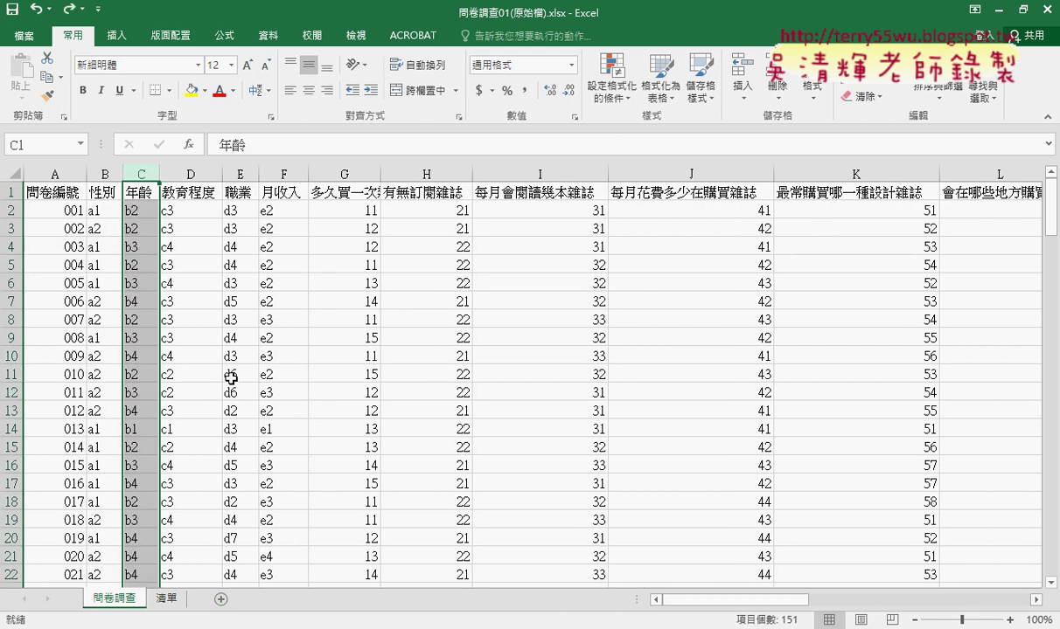
# Ctrl-drag the 問卷調查 tab before 清單 to create 問卷調查 (2), then compare it with the original.
pyautogui.moveTo(126, 603); pyautogui.dragTo(164, 599)
pyautogui.moveTo(166, 599); pyautogui.dragTo(168, 600)
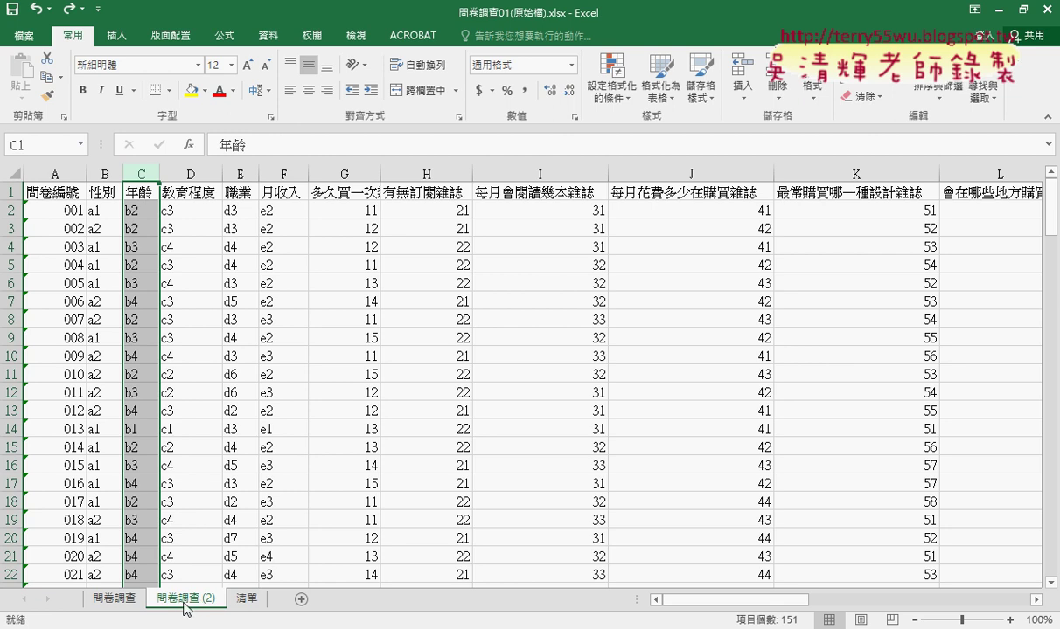
pyautogui.click(102, 209)
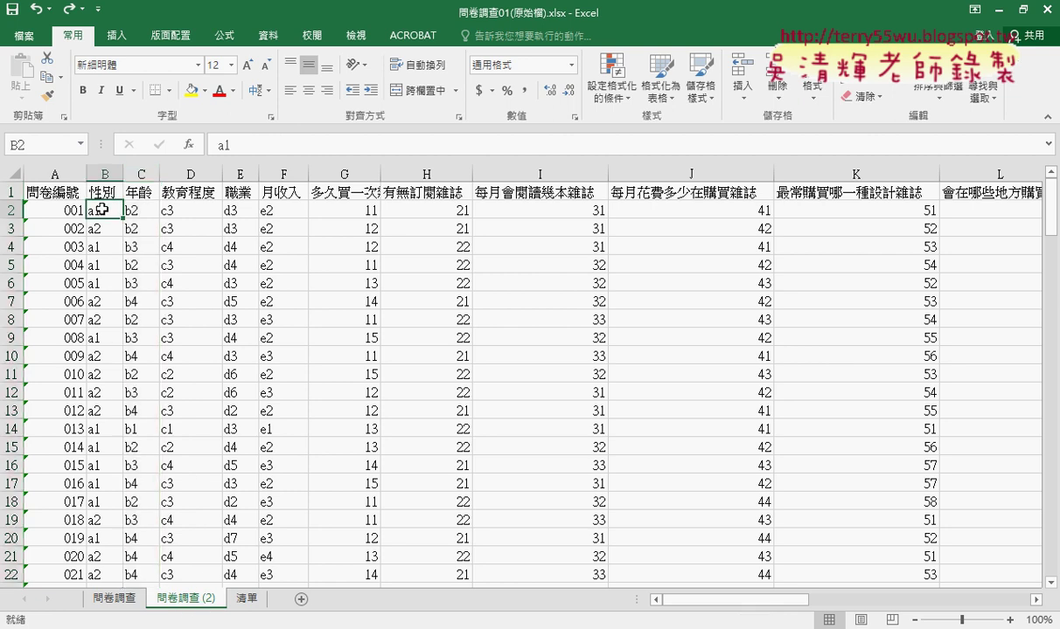
pyautogui.click(113, 598)
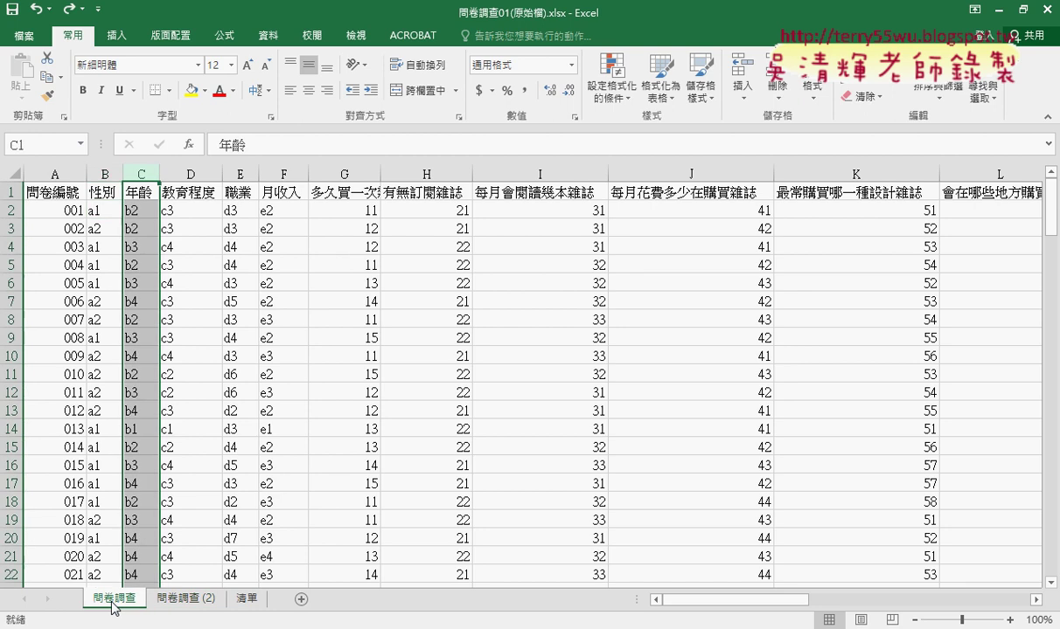
pyautogui.click(189, 599)
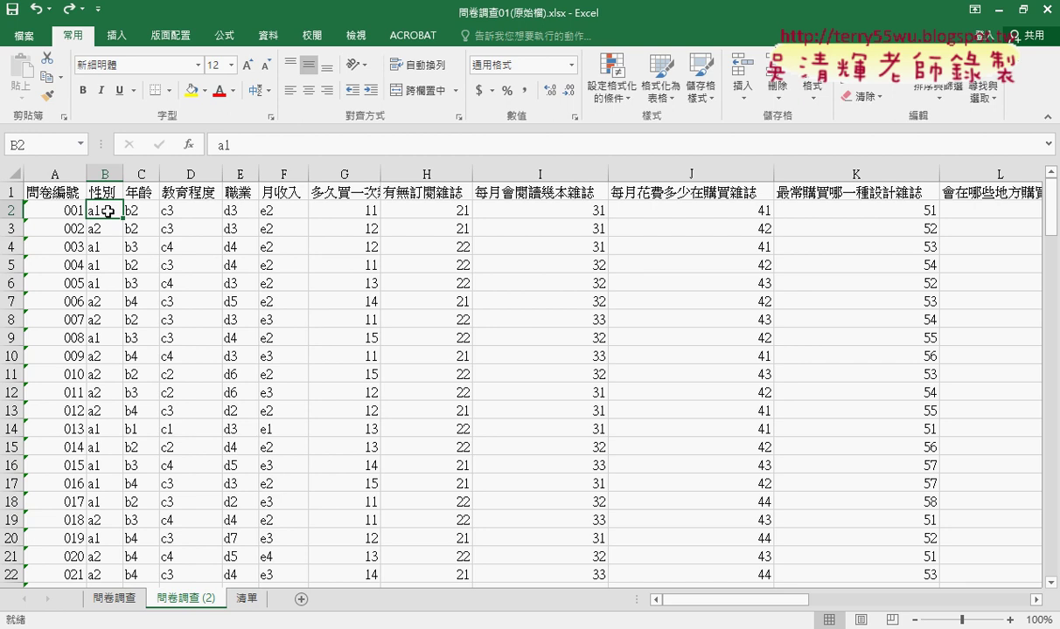
# Select B2:O151 on 問卷調查 (2), delete it, and reselect cell B2.
pyautogui.hotkey('ctrl', 'shift', 'Right')
pyautogui.hotkey('ctrl', 'shift', 'Down')
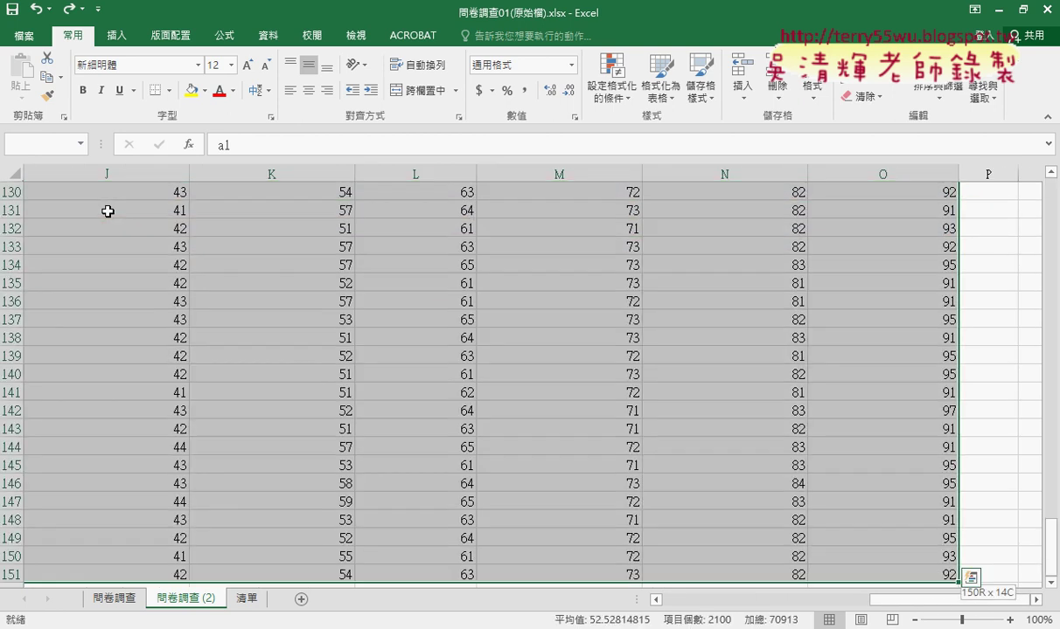
pyautogui.press('Delete')
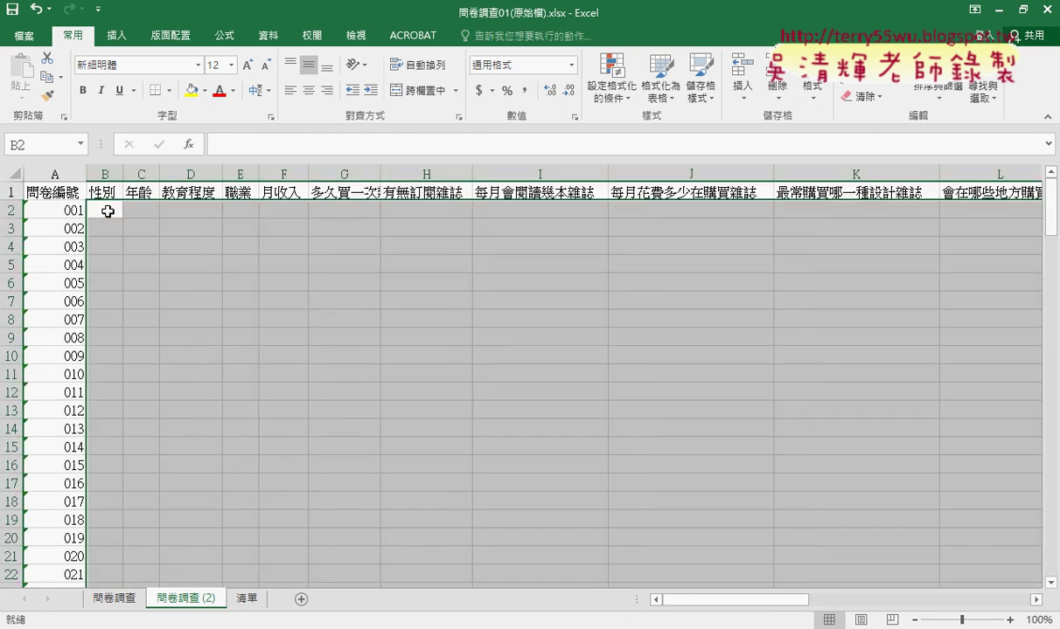
pyautogui.click(107, 212)
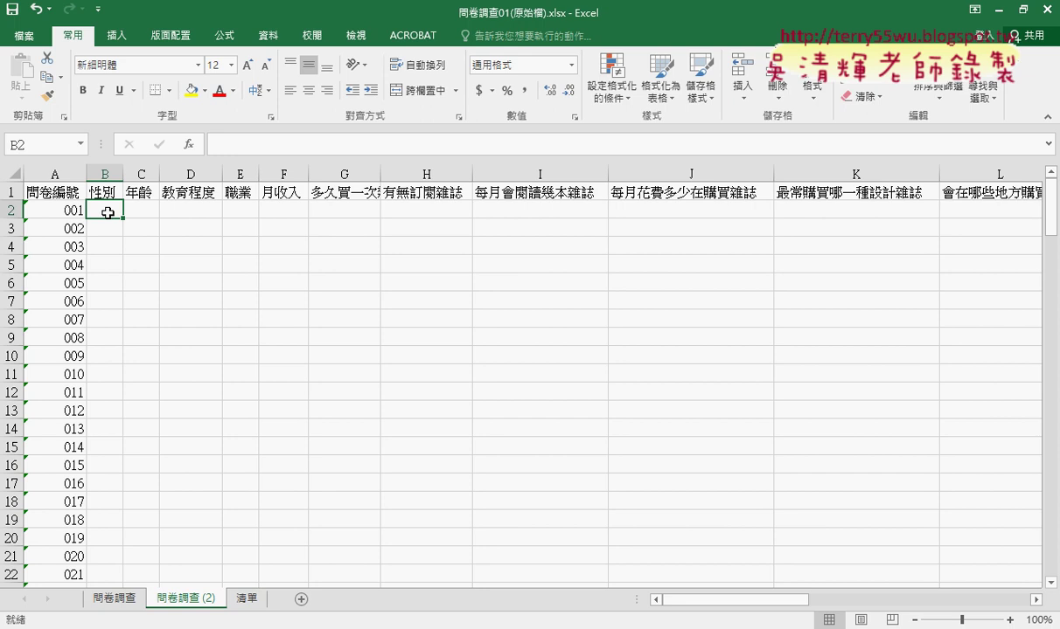
# Compare the filled 問卷調查 sheet, the emptied 問卷調查 (2) copy, and the 清單 lists.
pyautogui.click(123, 597)
pyautogui.click(102, 214)
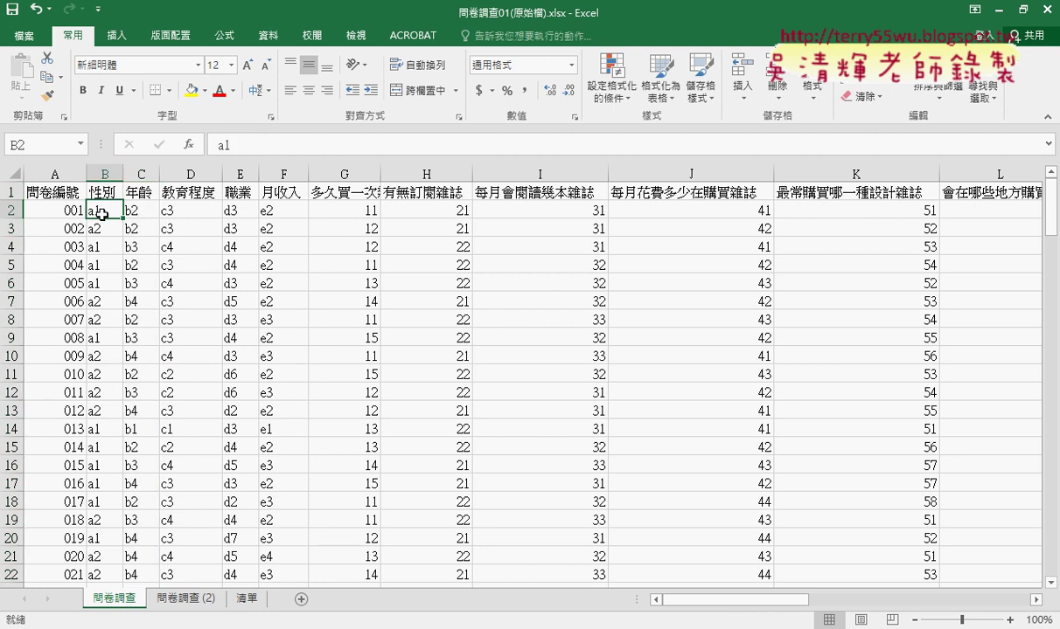
pyautogui.click(183, 599)
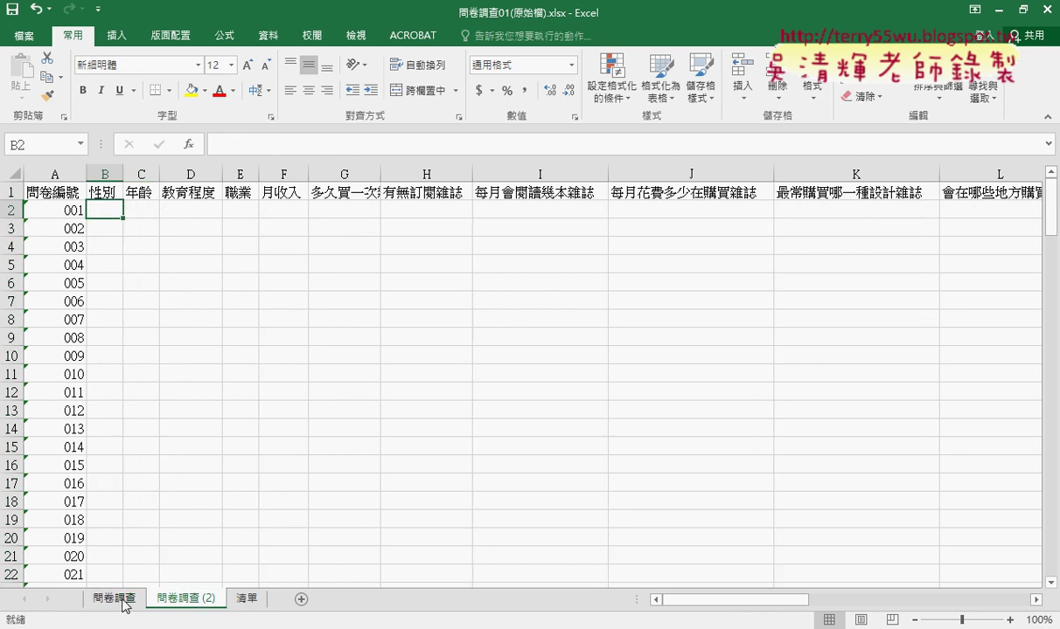
pyautogui.click(123, 600)
pyautogui.click(160, 603)
pyautogui.click(123, 600)
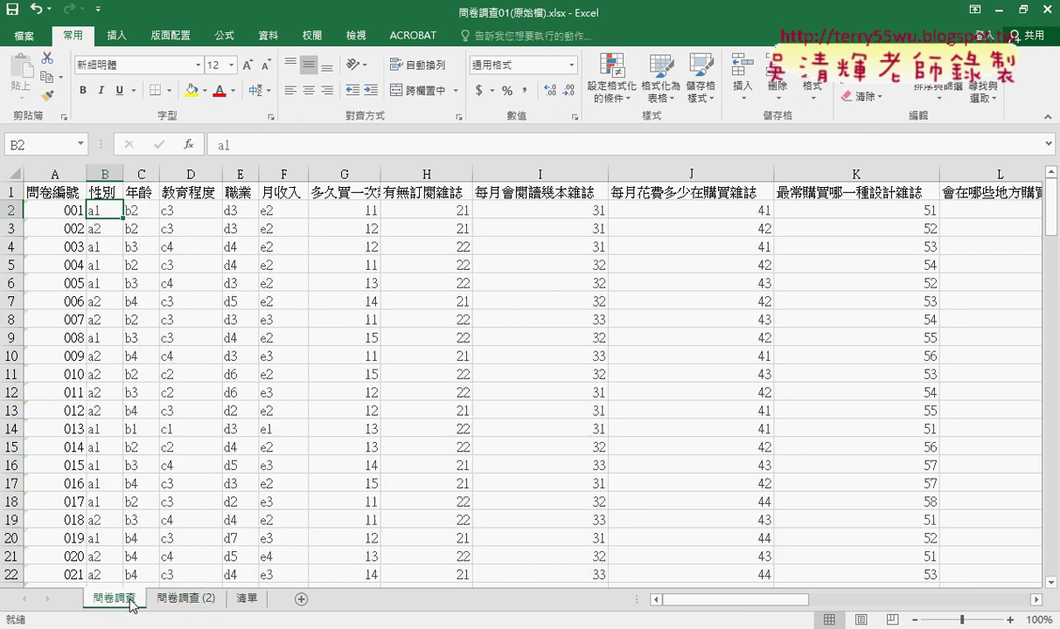
pyautogui.click(176, 599)
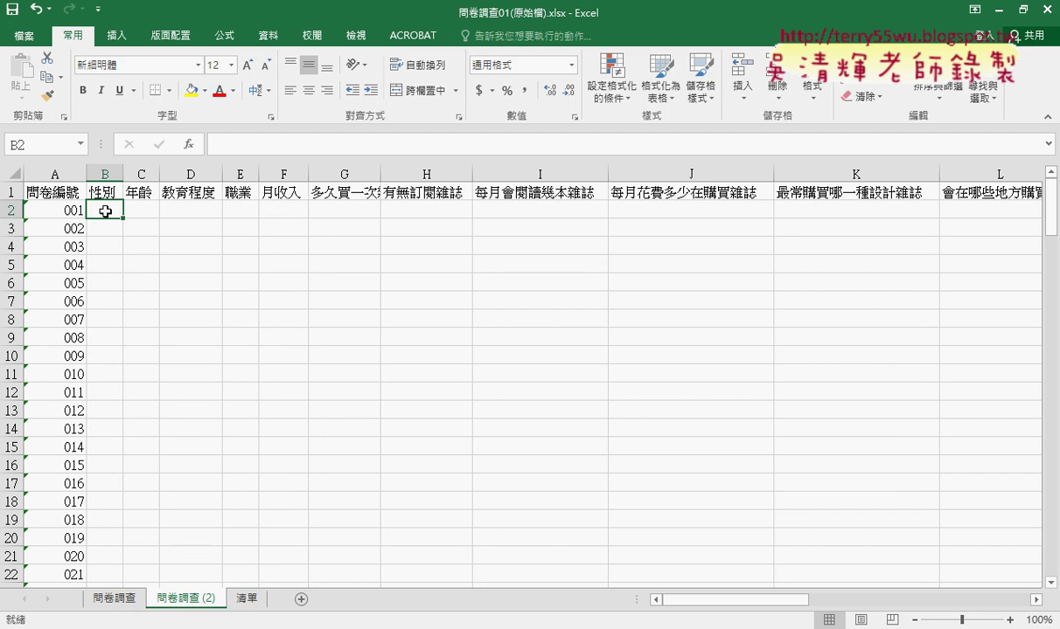
pyautogui.click(246, 599)
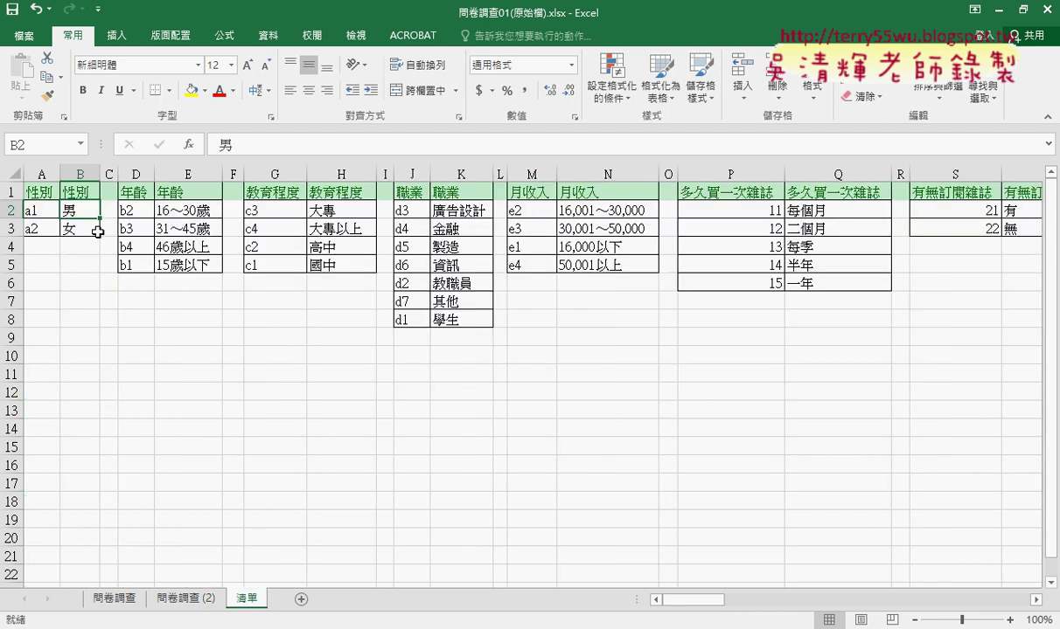
pyautogui.click(185, 602)
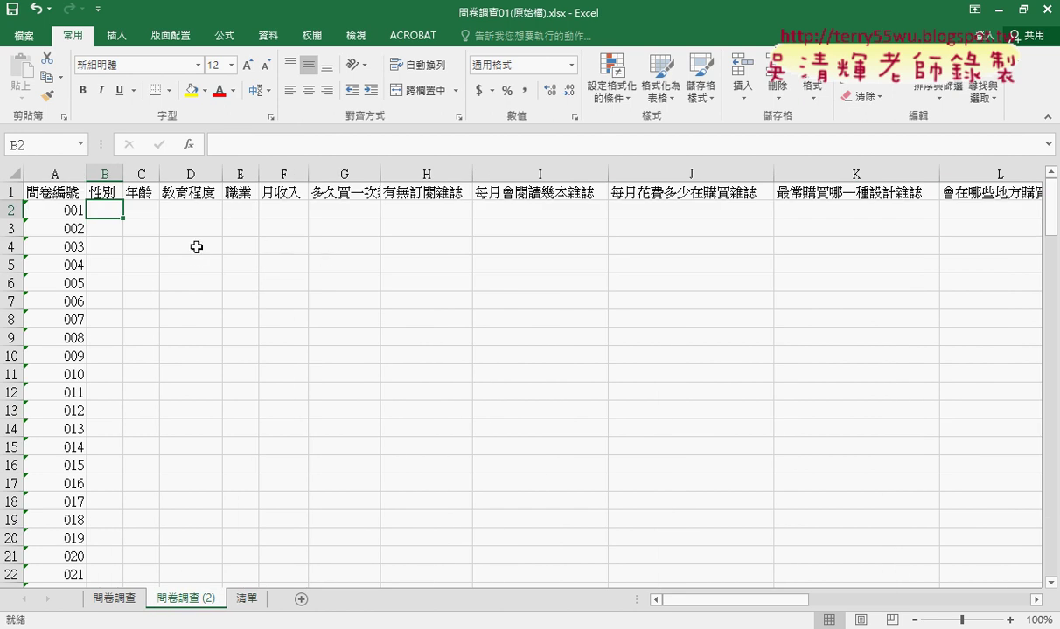
# Mark the gender code table 清單!A2:B3, then pick B2 on 問卷調查 (2).
pyautogui.click(101, 192)
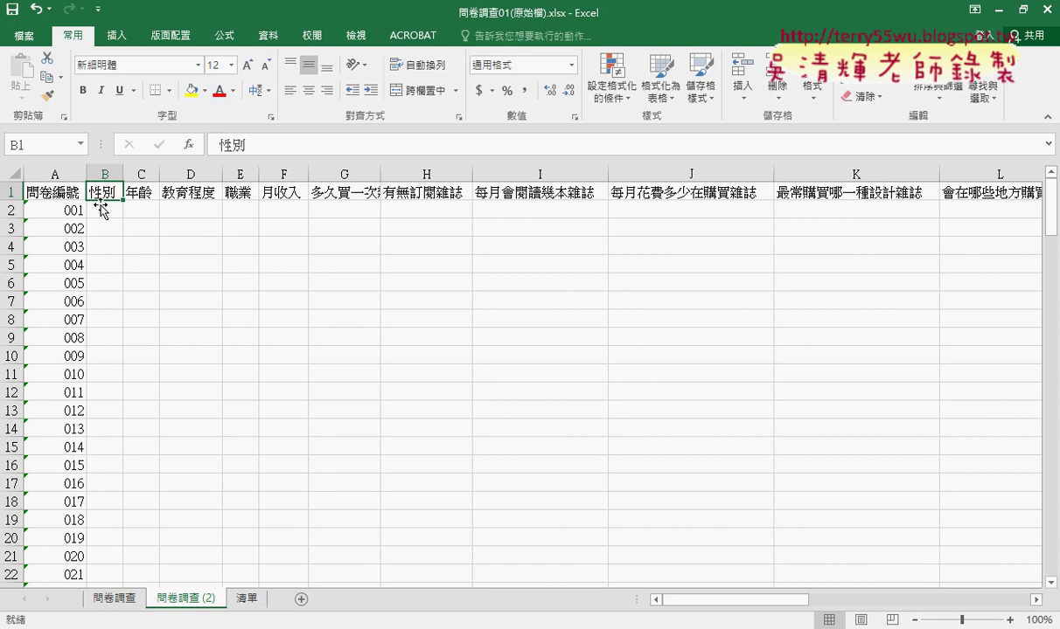
pyautogui.click(247, 599)
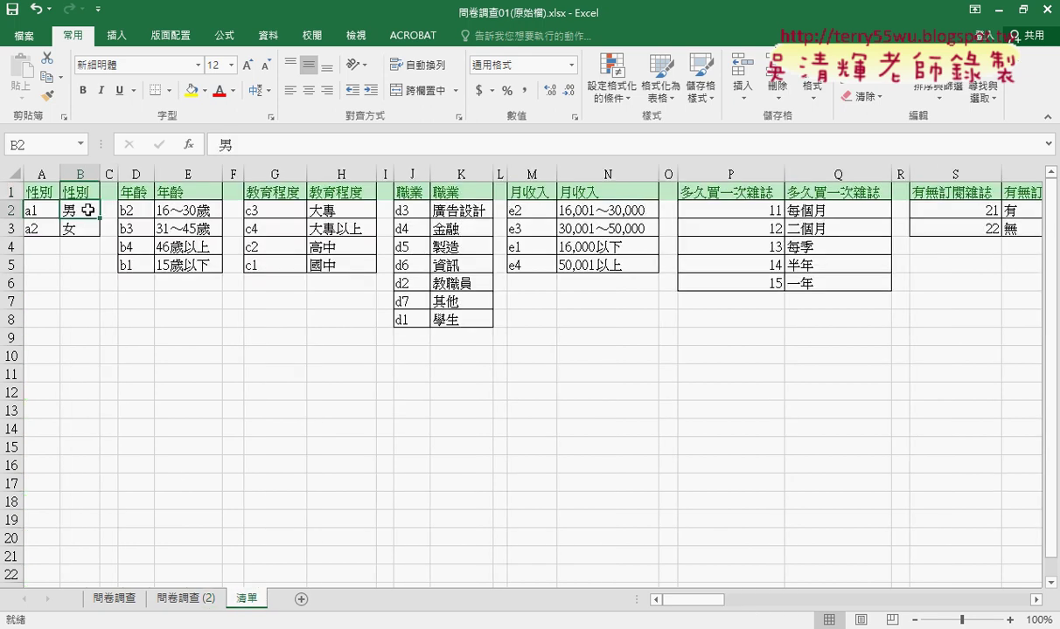
pyautogui.moveTo(38, 212); pyautogui.dragTo(79, 228)
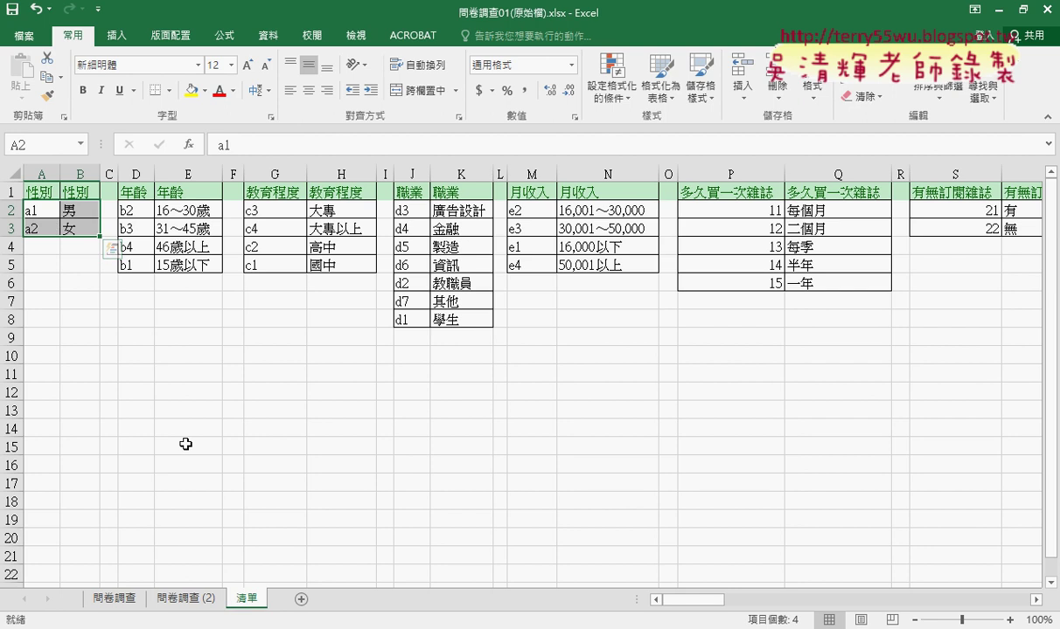
pyautogui.click(198, 605)
pyautogui.click(101, 208)
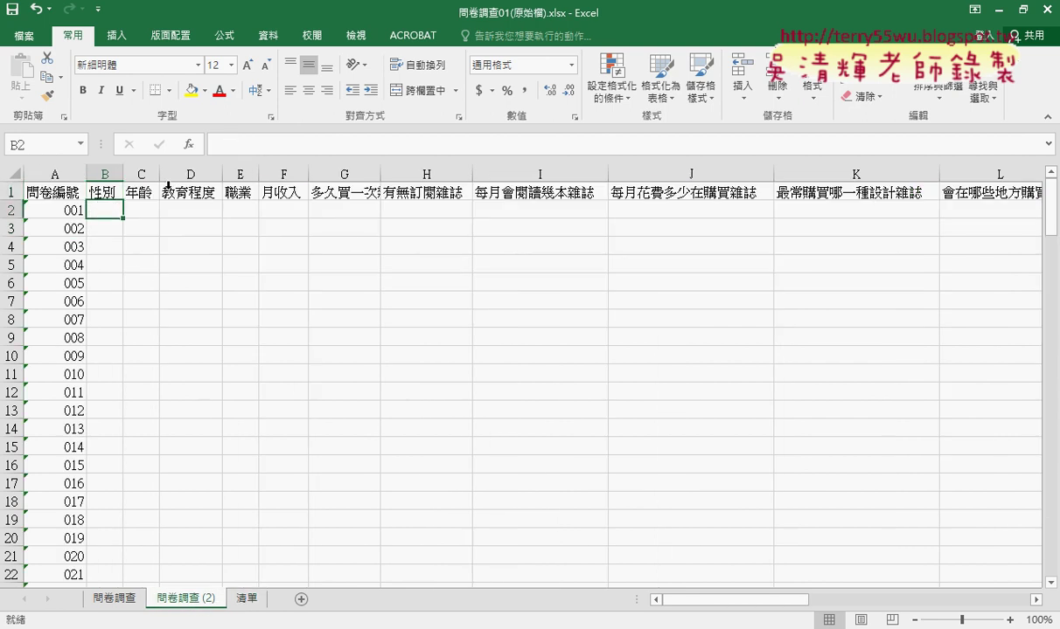
# Insert VLOOKUP in B2 via fx and point Lookup_value at the 問卷調查 sheet.
pyautogui.click(189, 145)
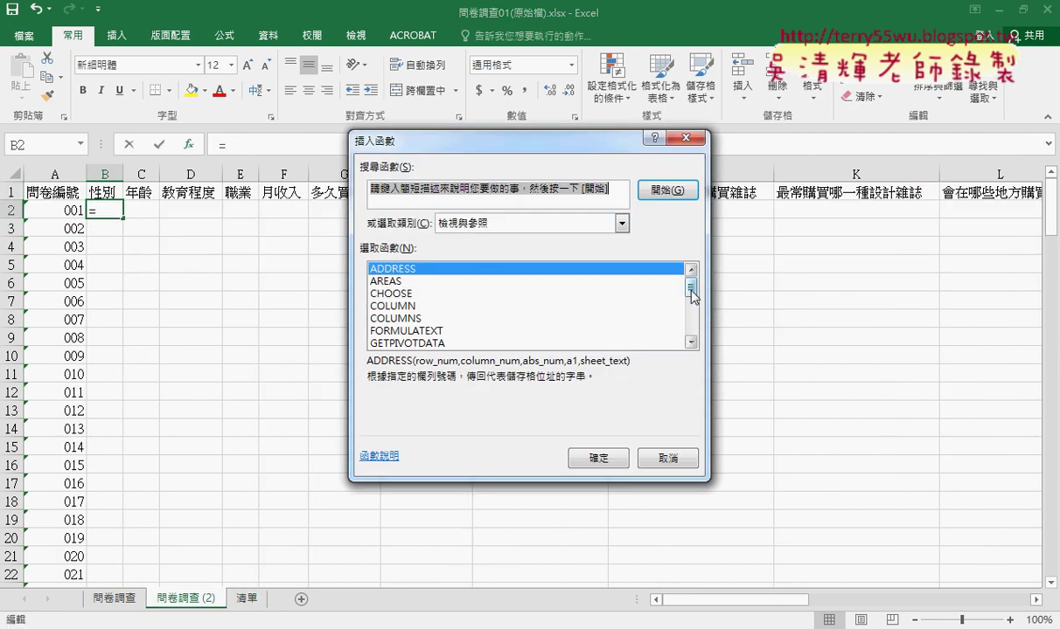
pyautogui.scroll(-4, 675, 348)
pyautogui.doubleClick(411, 343)
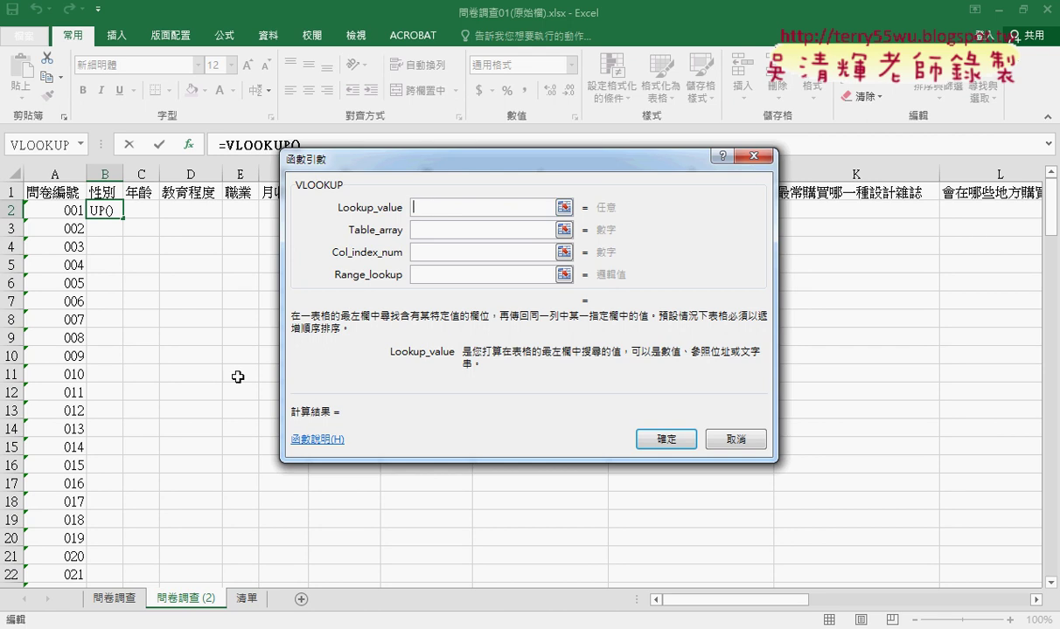
pyautogui.click(122, 600)
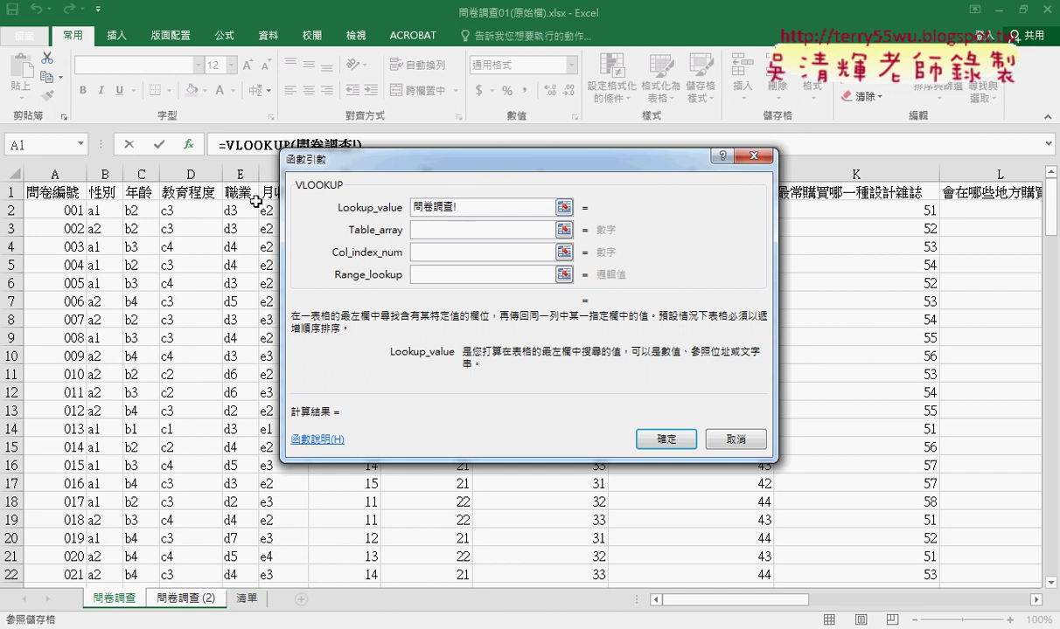
# Set the lookup value to 問卷調查!B2 and the table array to 清單!A2:B3.
pyautogui.click(102, 213)
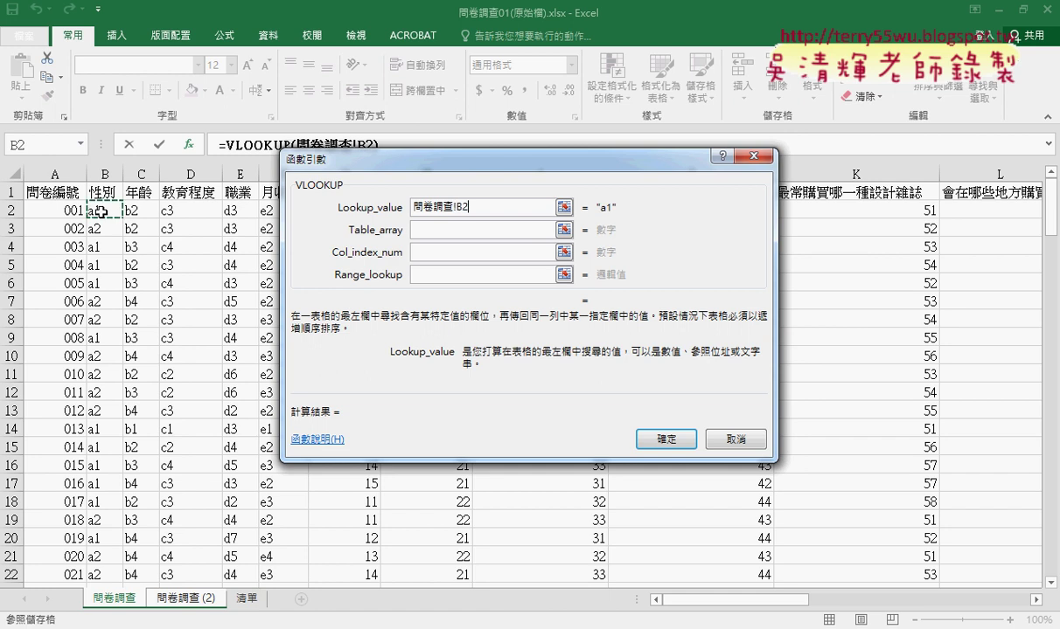
pyautogui.click(450, 231)
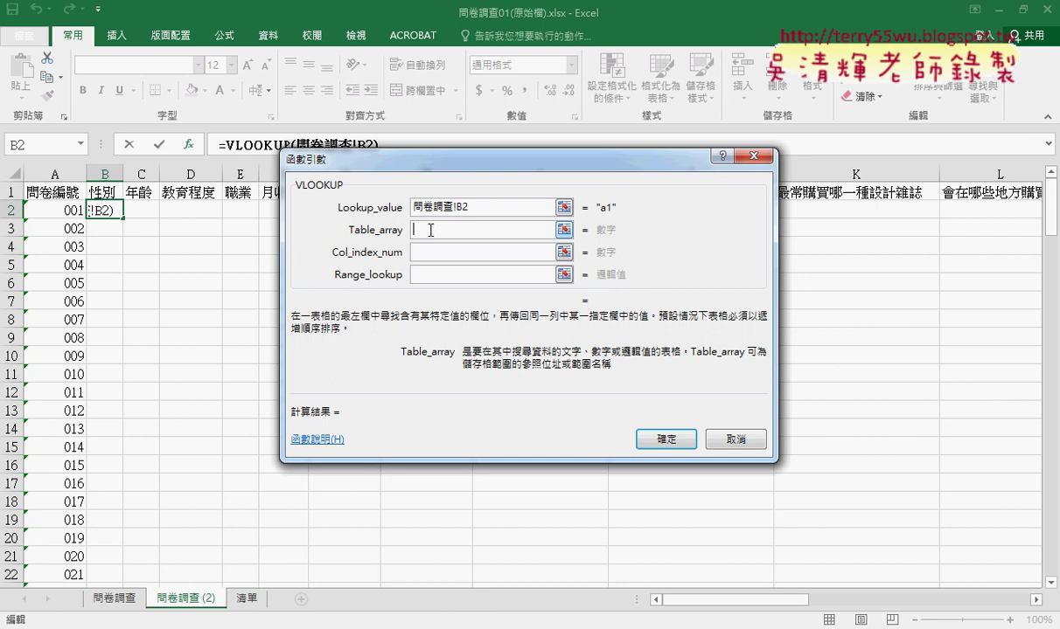
pyautogui.click(245, 600)
pyautogui.moveTo(38, 211); pyautogui.dragTo(81, 228)
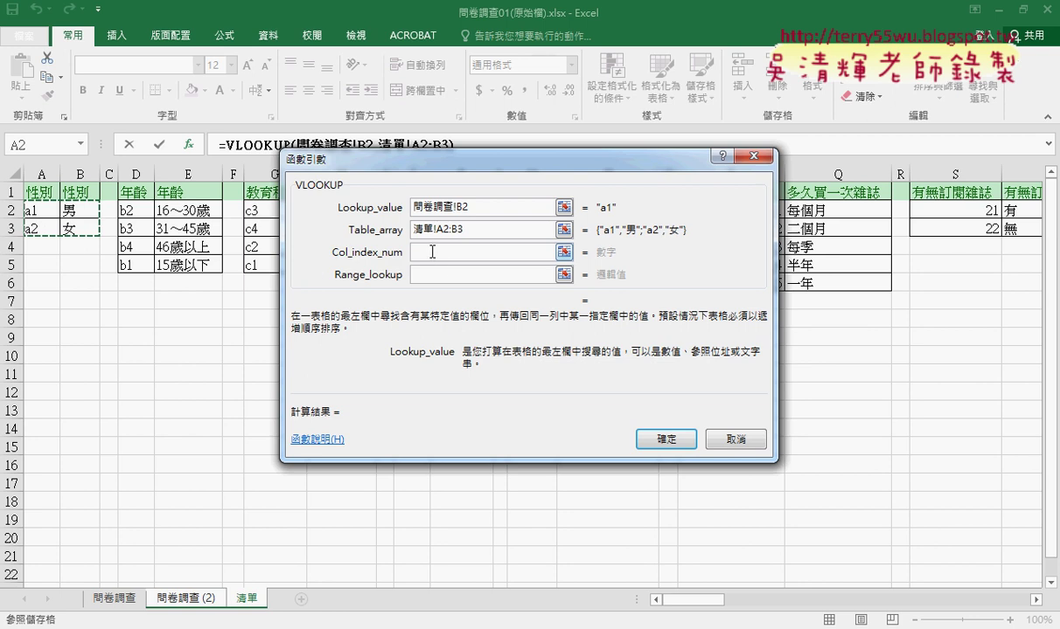
pyautogui.press('Tab')
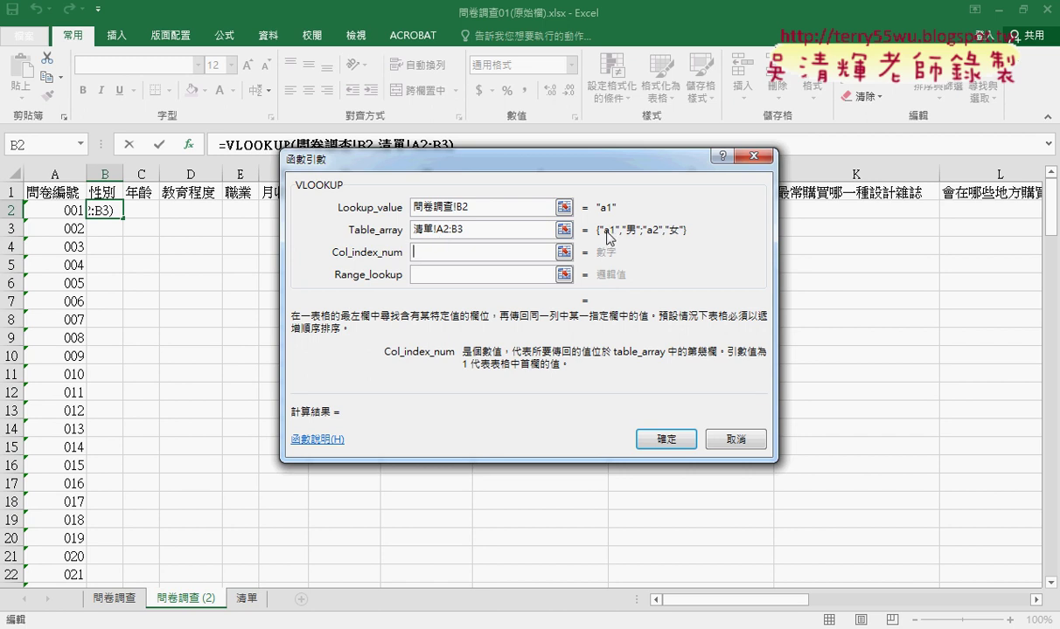
# Enter column index 2 and exact match 0, then confirm so B2 shows 男.
pyautogui.click(421, 252)
pyautogui.write('2')
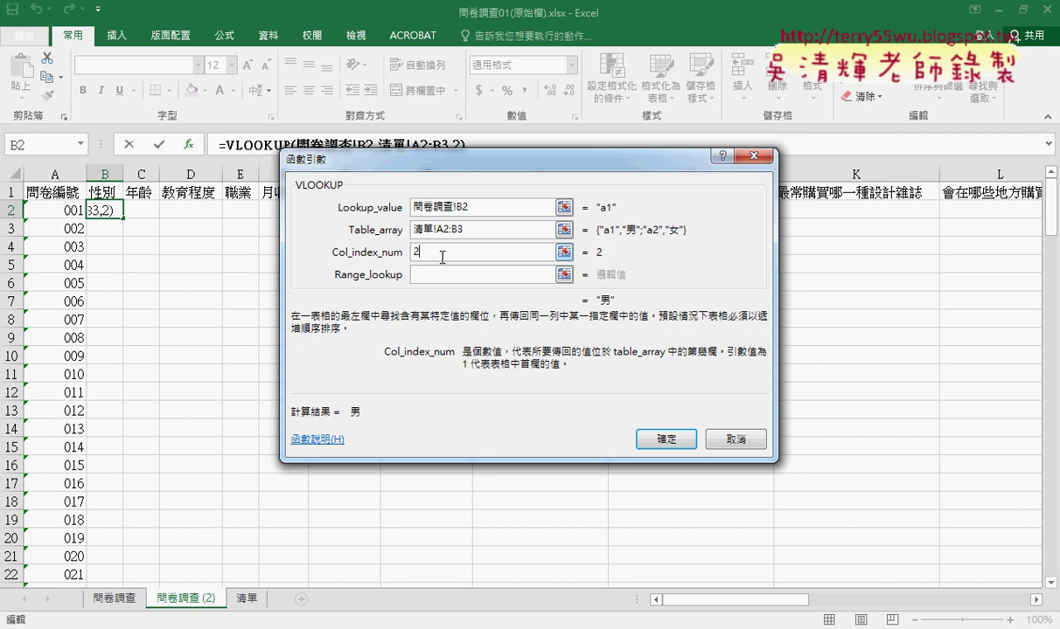
pyautogui.click(434, 276)
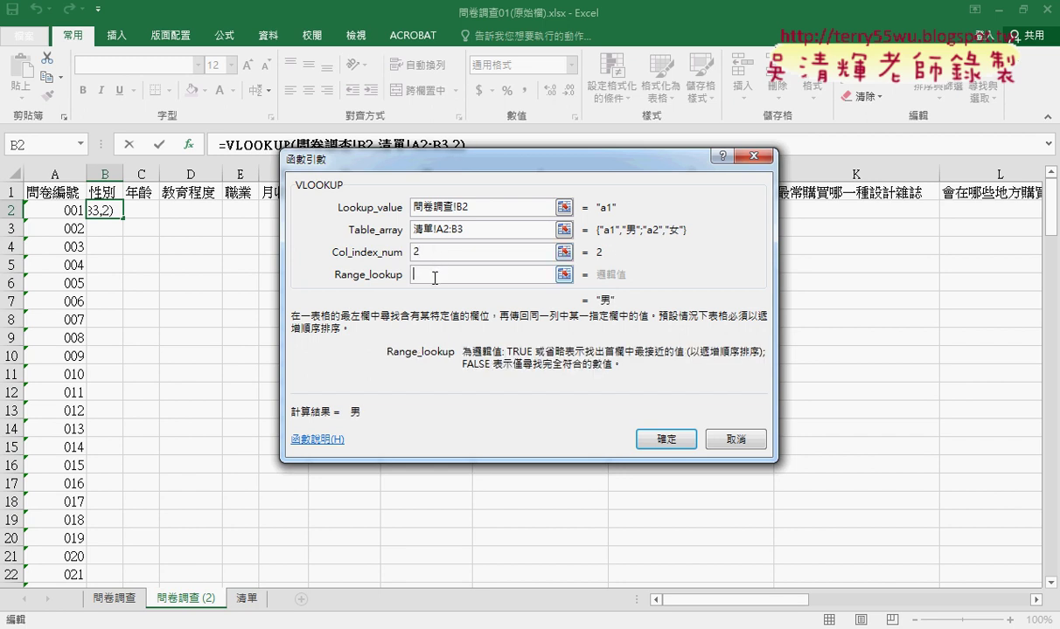
pyautogui.write('0')
pyautogui.press('BackSpace')
pyautogui.write('1')
pyautogui.press('BackSpace')
pyautogui.write('0')
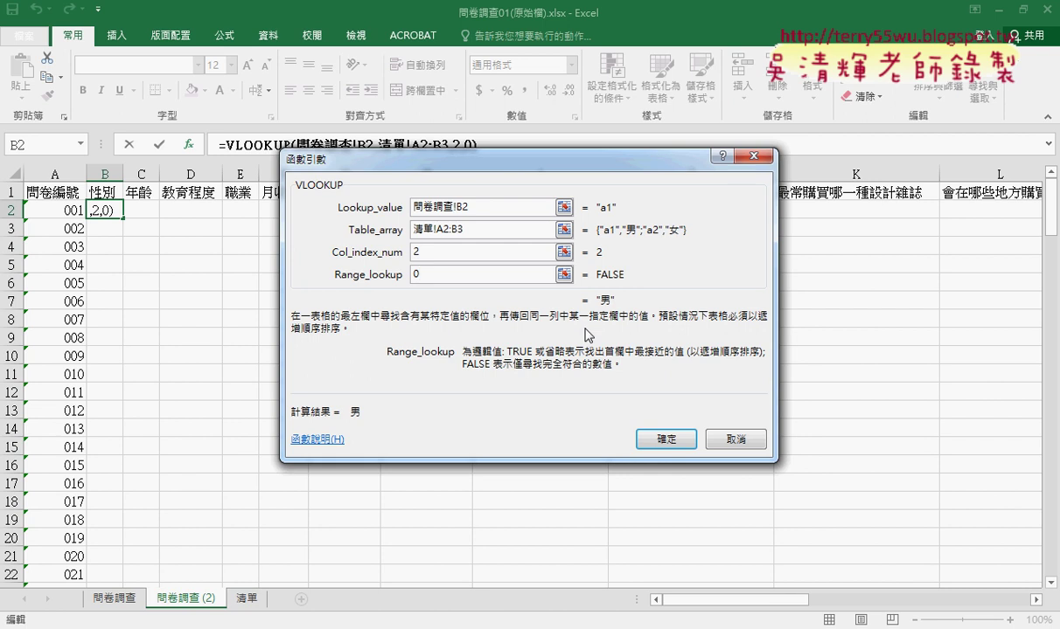
pyautogui.click(651, 442)
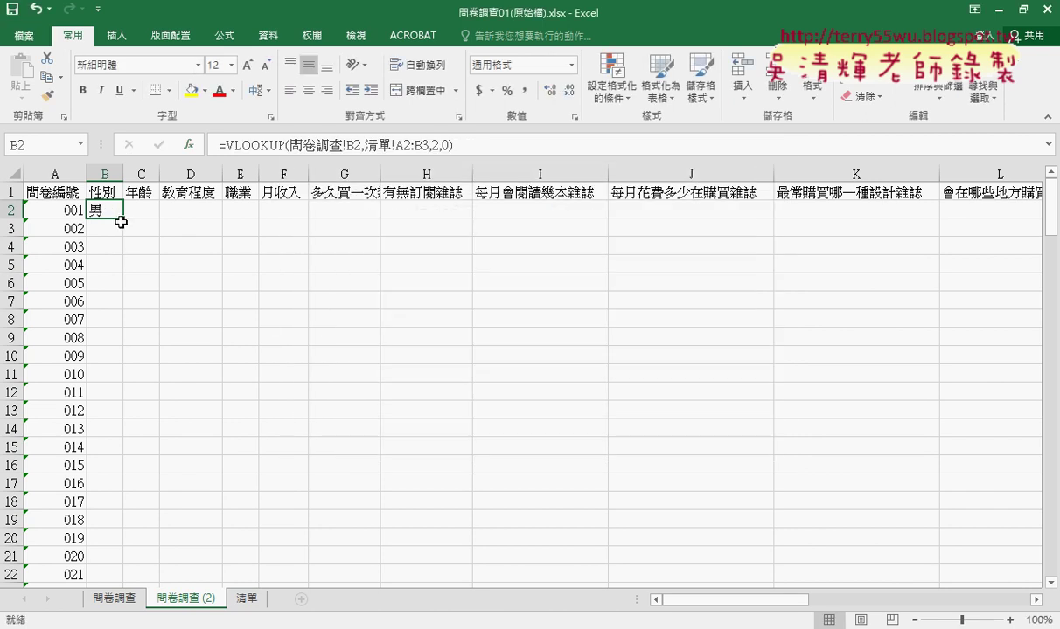
# Lock B2's VLOOKUP table as 清單!$A$2:$B$3 and refill it down the 性別 column.
pyautogui.doubleClick(123, 219)
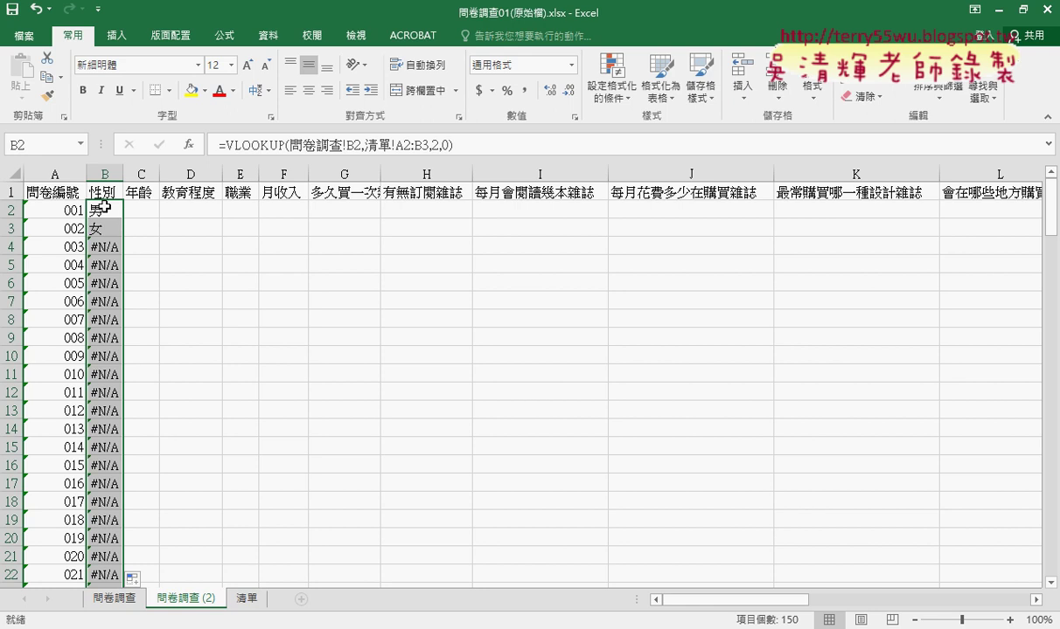
pyautogui.click(113, 211)
pyautogui.click(229, 148)
pyautogui.click(188, 145)
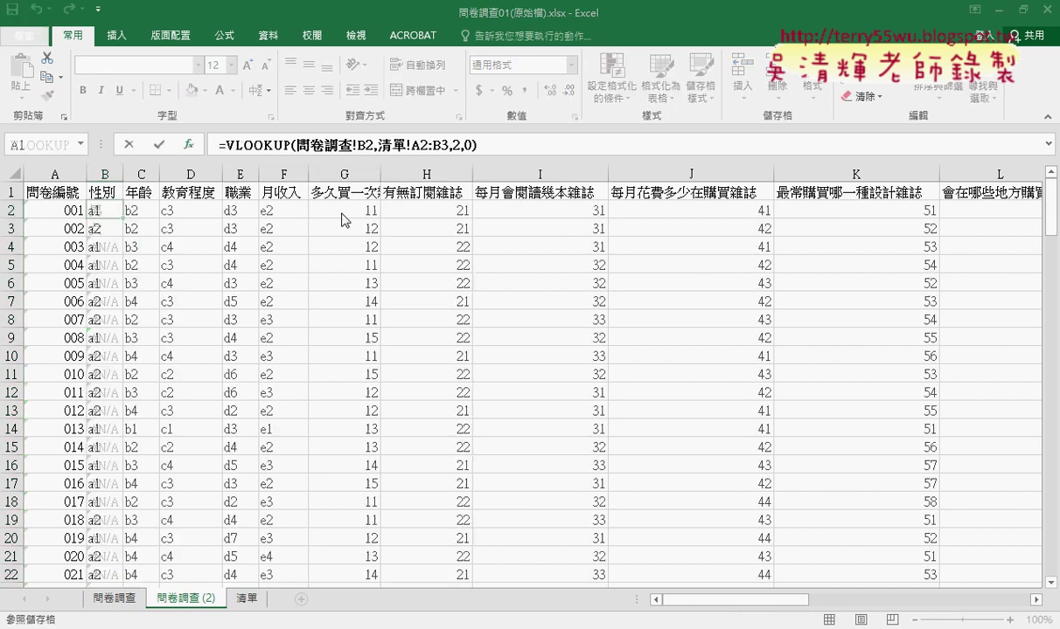
pyautogui.click(479, 230)
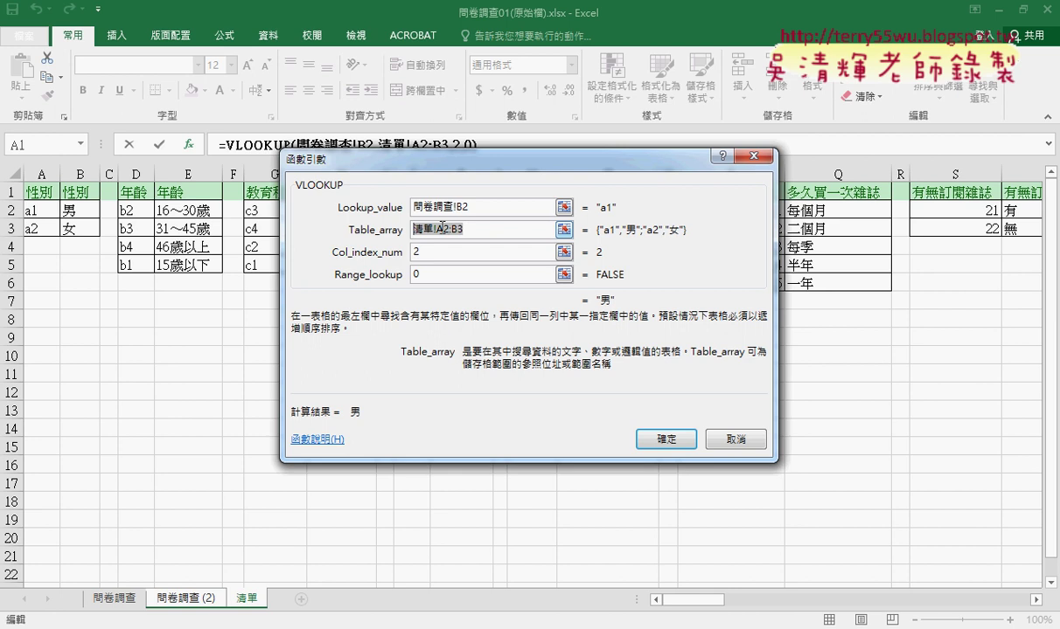
pyautogui.click(438, 229)
pyautogui.moveTo(473, 230); pyautogui.dragTo(382, 231)
pyautogui.press('F4')
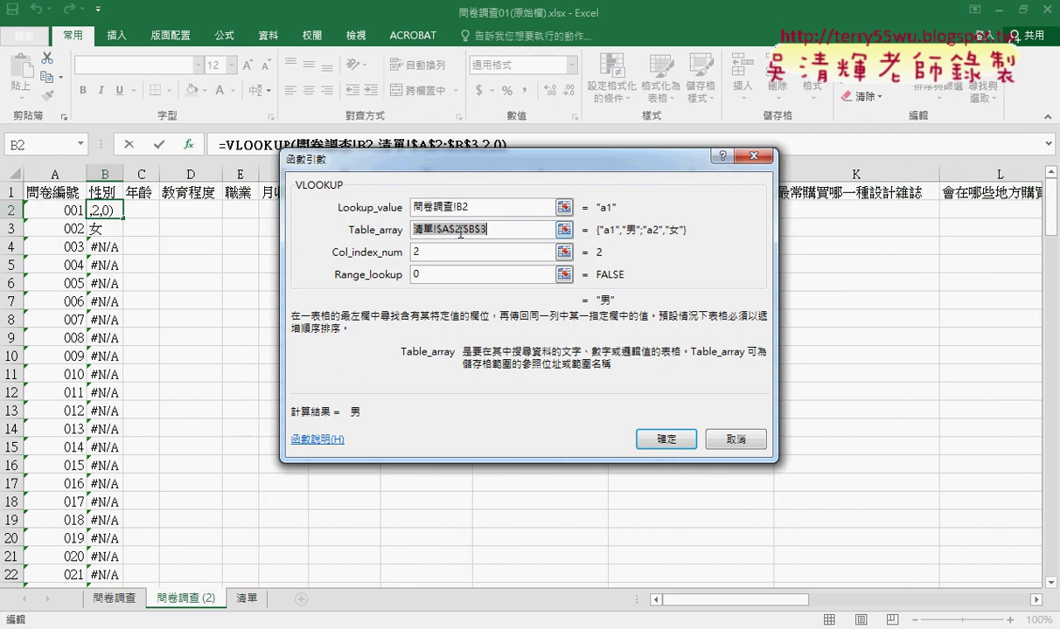
pyautogui.click(668, 438)
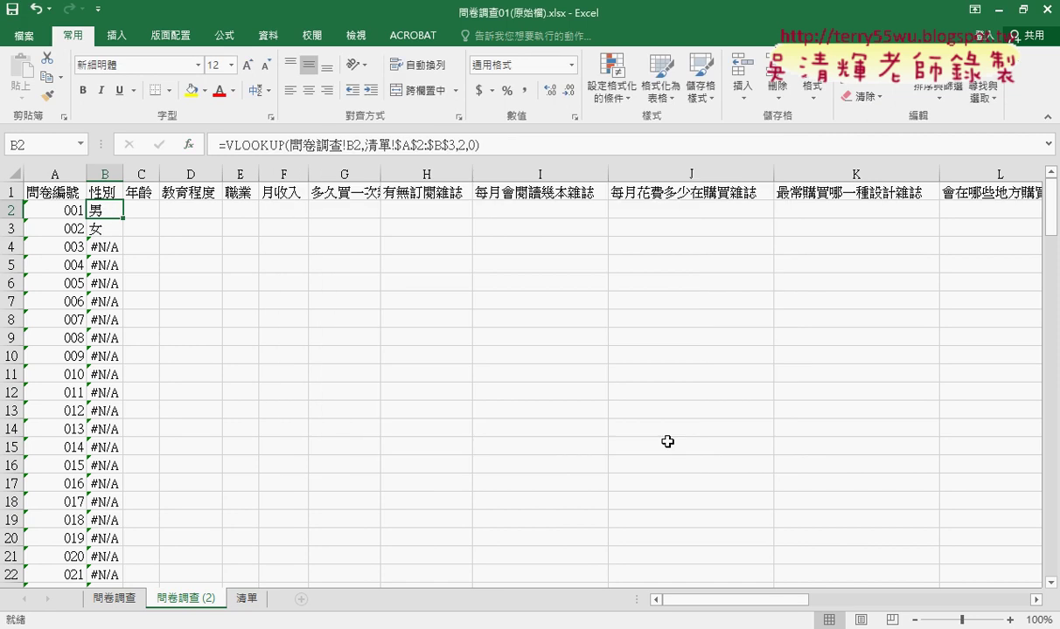
pyautogui.doubleClick(123, 216)
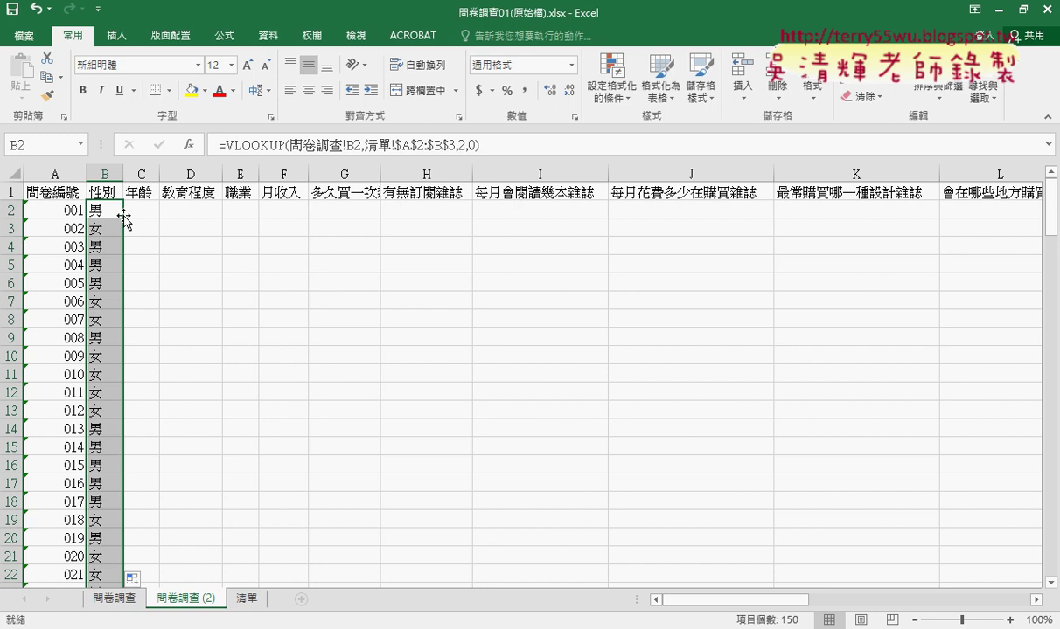
# Start a VLOOKUP in C2 using 問卷調查!C2 as the lookup value.
pyautogui.click(142, 209)
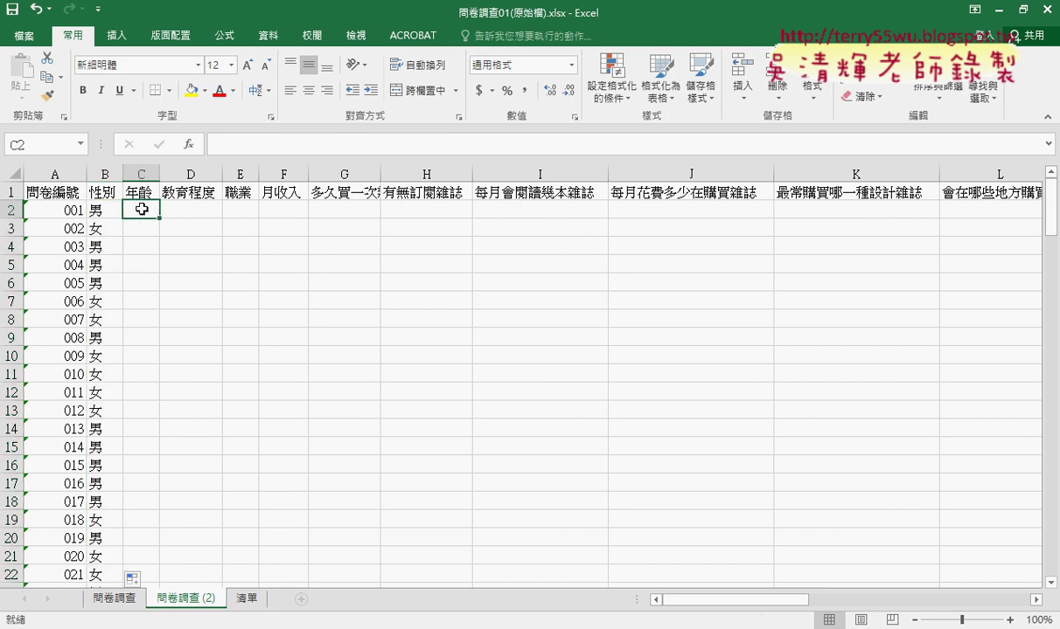
pyautogui.click(188, 144)
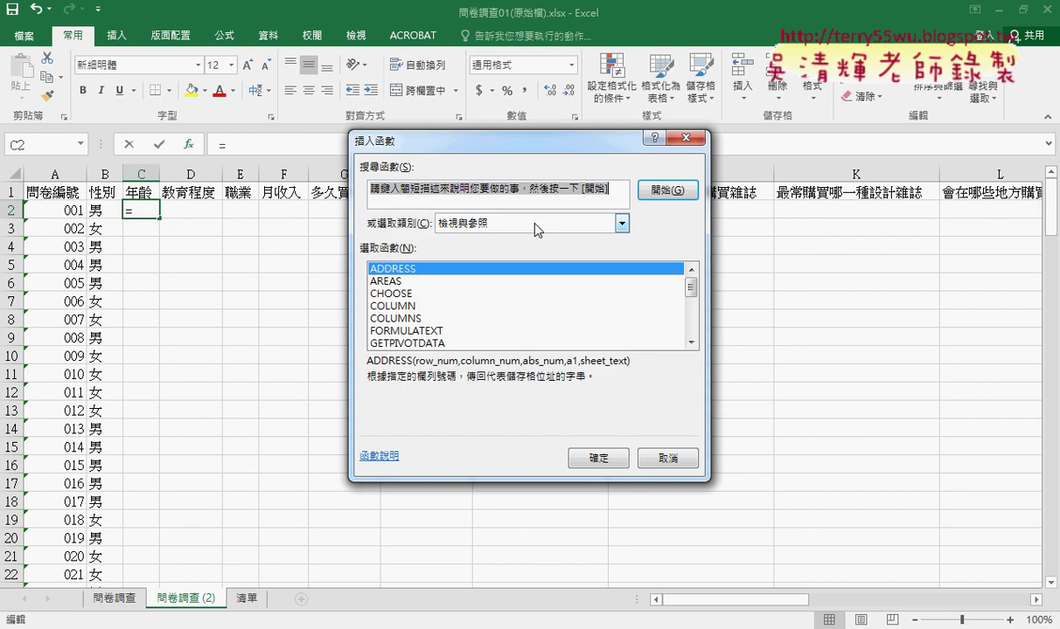
pyautogui.moveTo(688, 291); pyautogui.dragTo(690, 336)
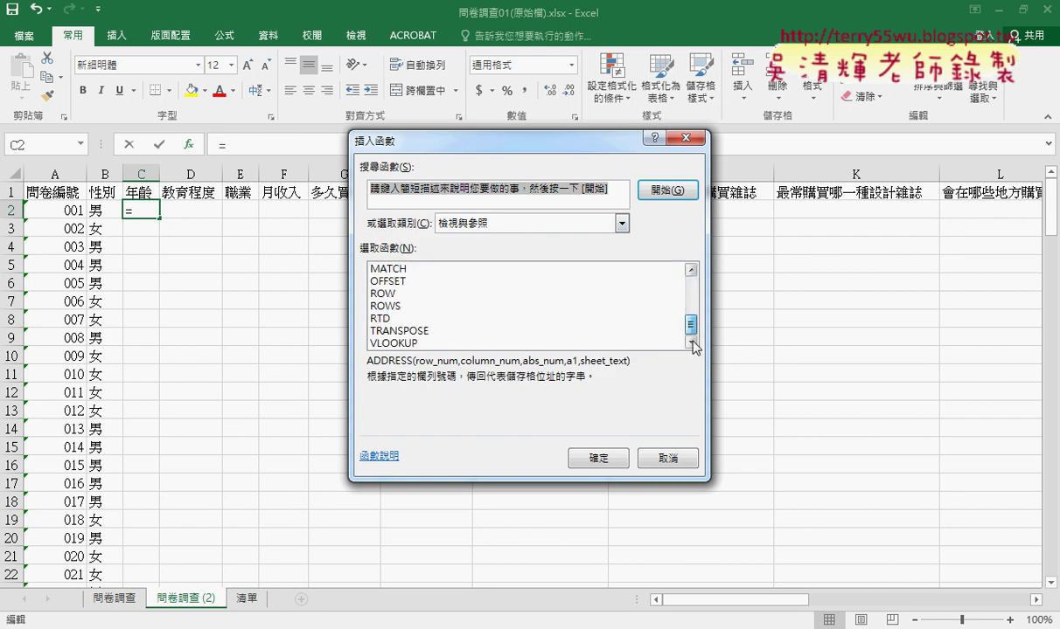
pyautogui.doubleClick(471, 343)
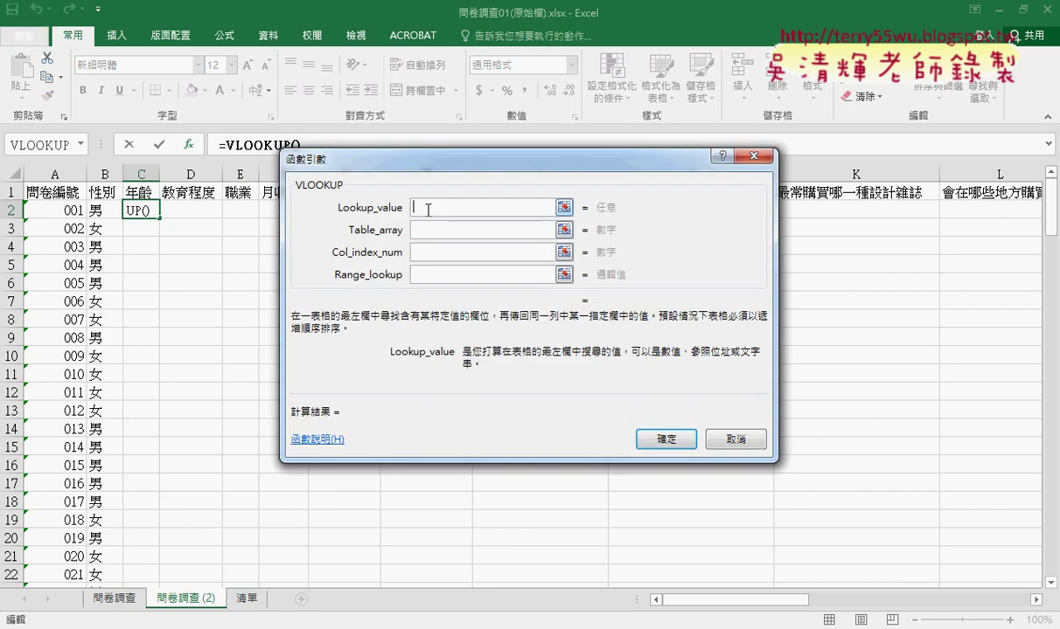
pyautogui.click(120, 602)
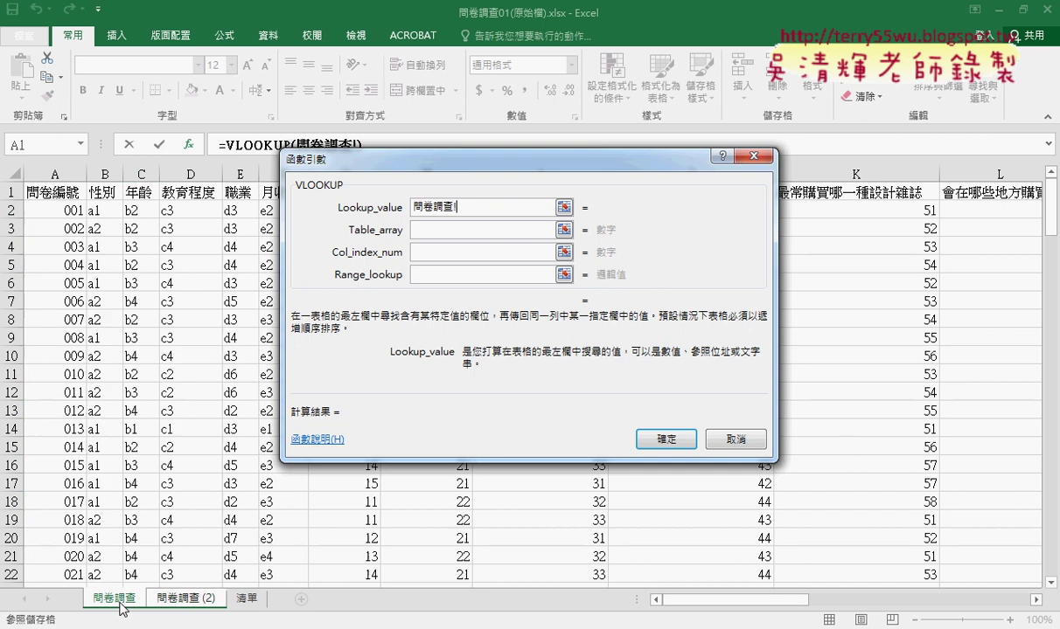
pyautogui.click(135, 209)
# Set the table to 清單!$D$2:$E$5, column 2, match type 0, and confirm.
pyautogui.click(424, 230)
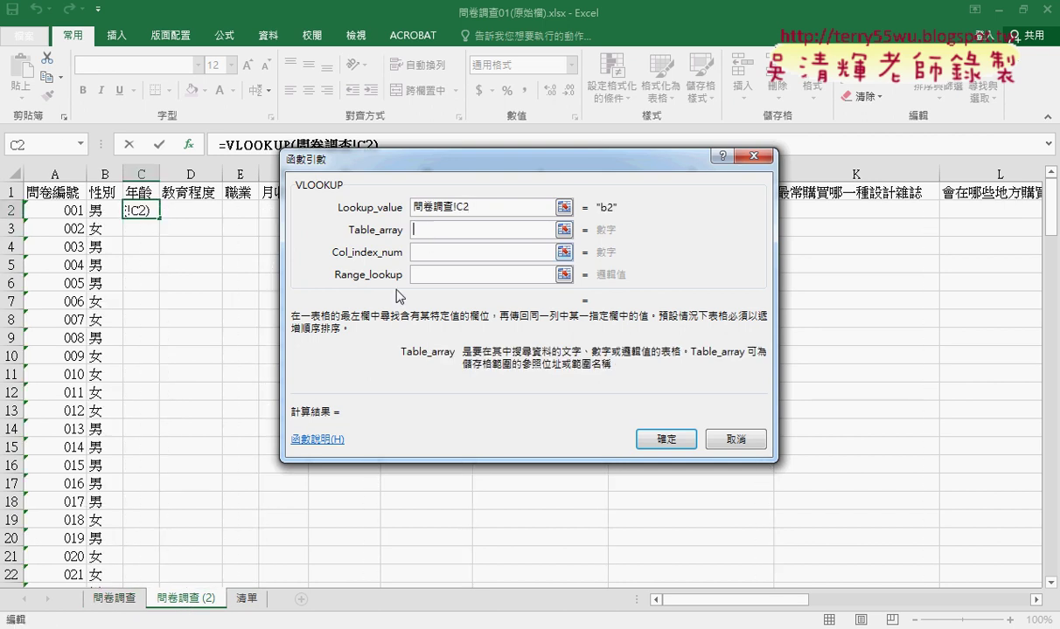
pyautogui.click(246, 602)
pyautogui.moveTo(128, 211); pyautogui.dragTo(205, 264)
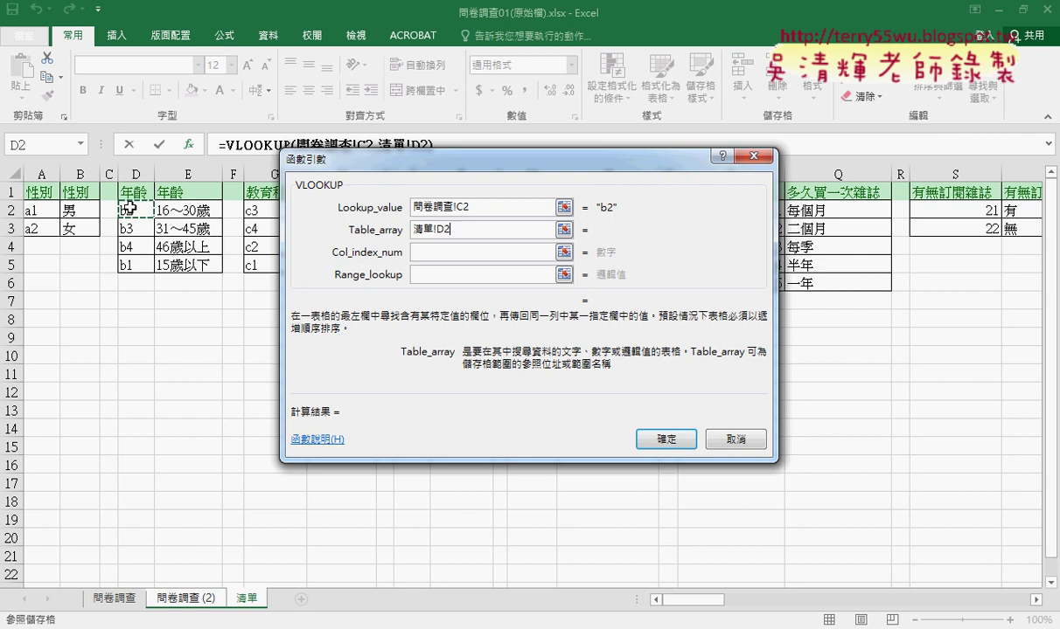
pyautogui.click(453, 252)
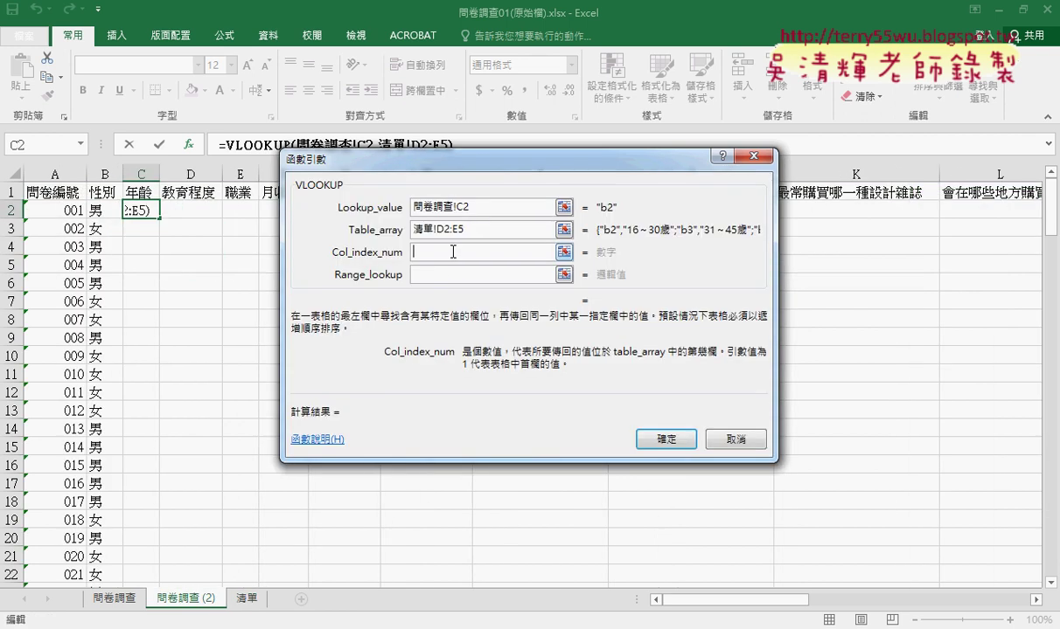
pyautogui.write('2')
pyautogui.click(416, 275)
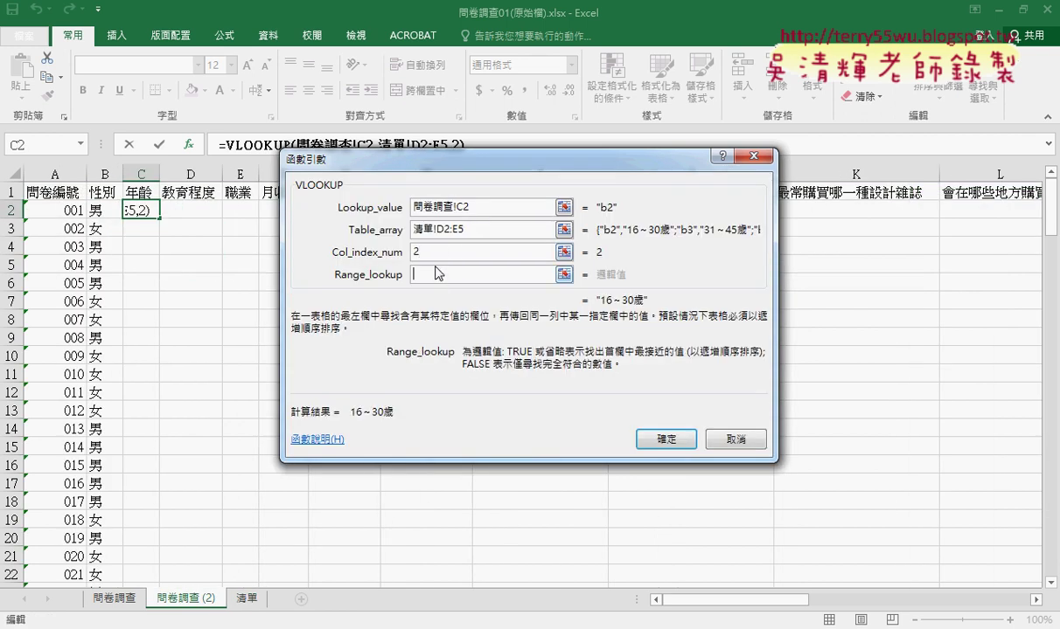
pyautogui.write('0')
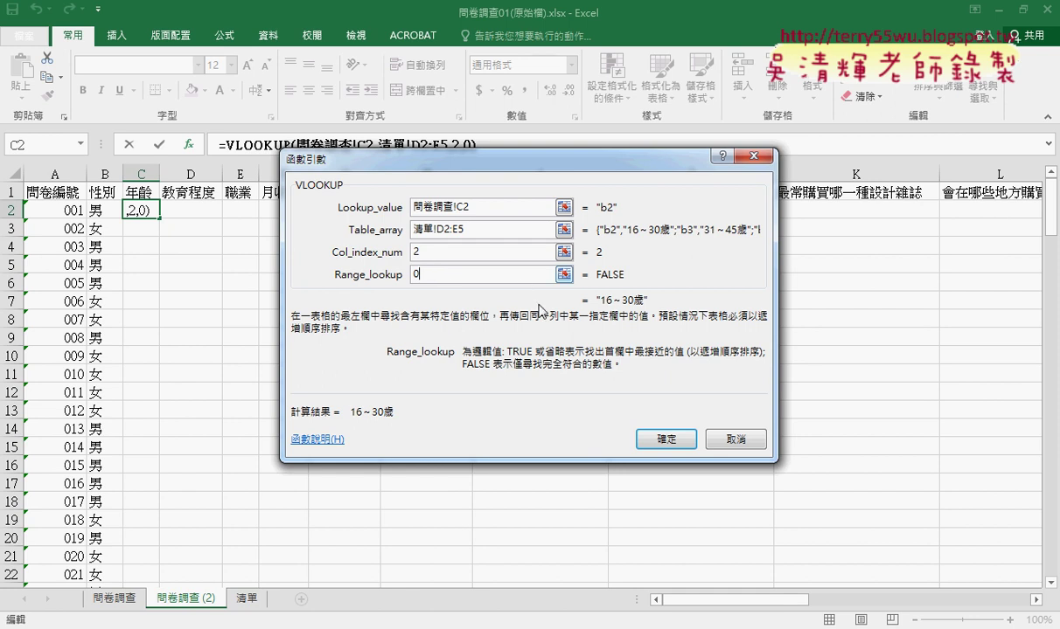
pyautogui.click(488, 235)
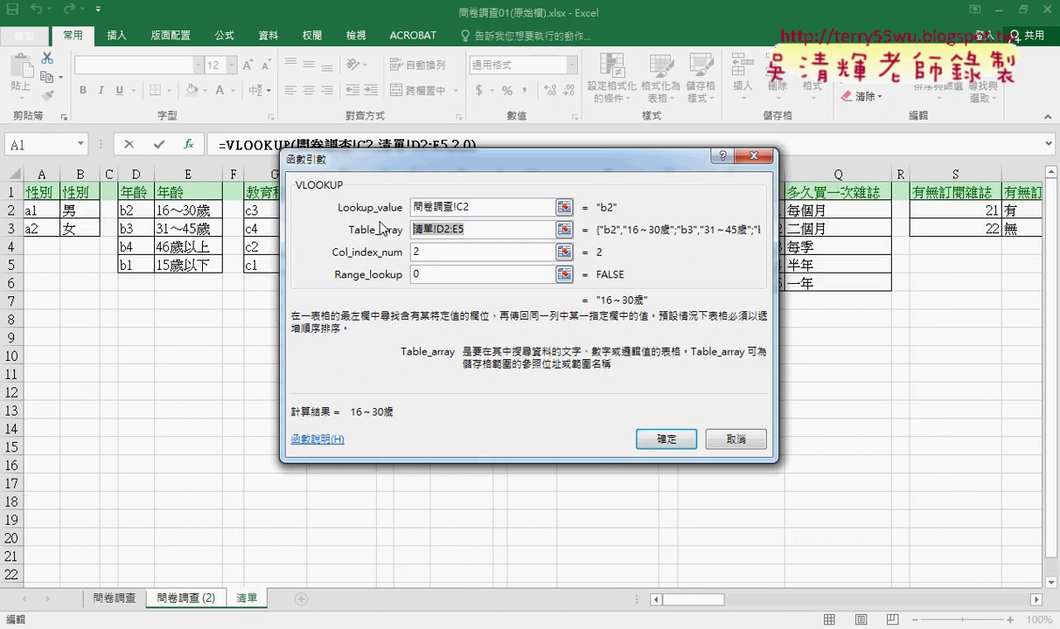
pyautogui.press('F4')
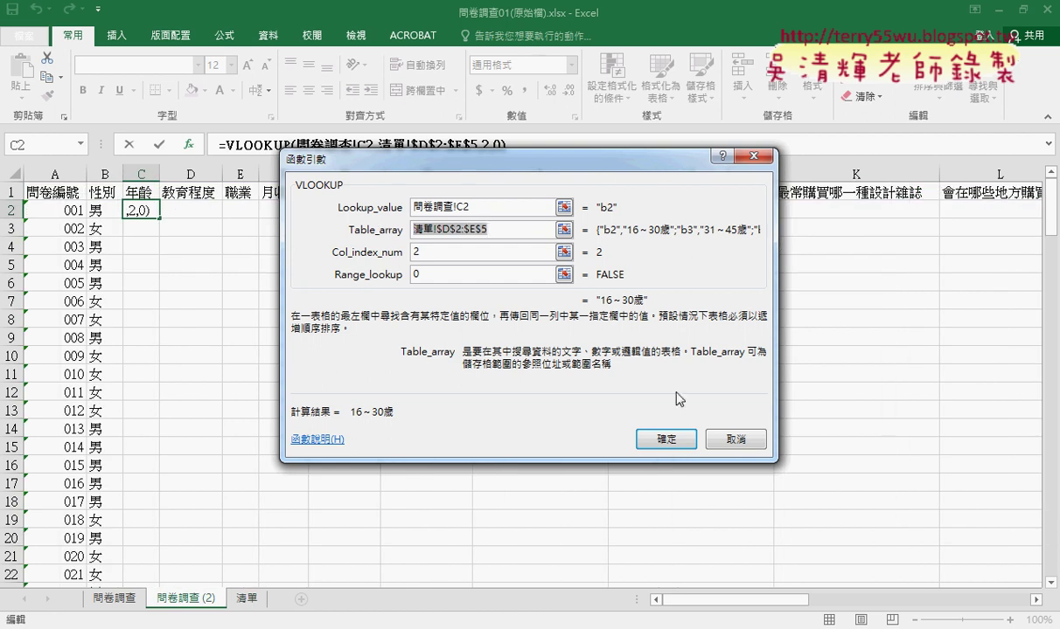
pyautogui.click(666, 440)
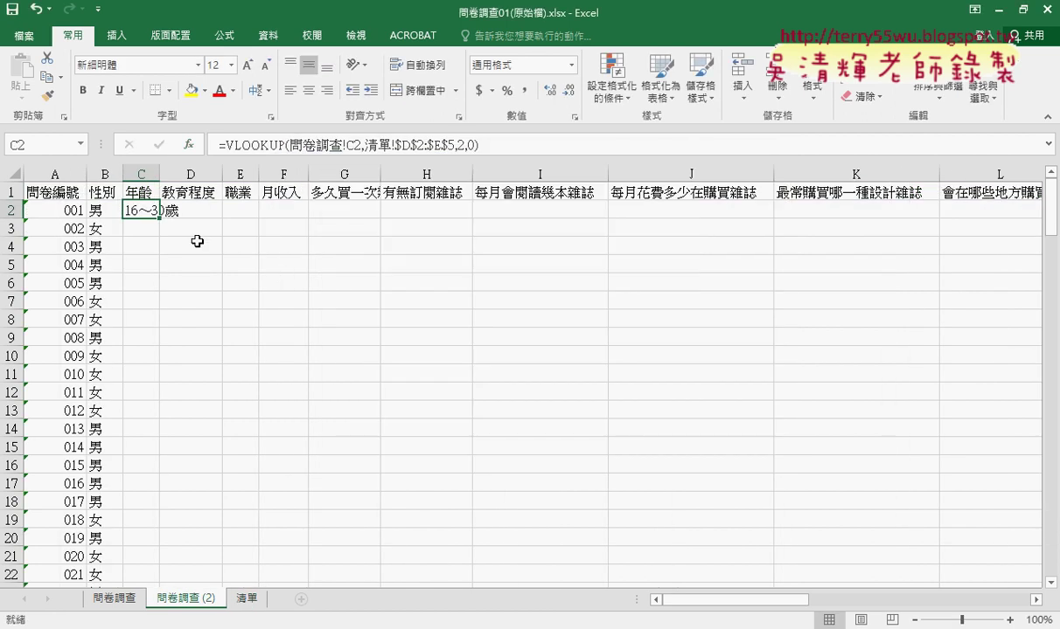
# Copy C2's age formula down to C22 and autofit column C to show labels like 31～45歲.
pyautogui.doubleClick(159, 219)
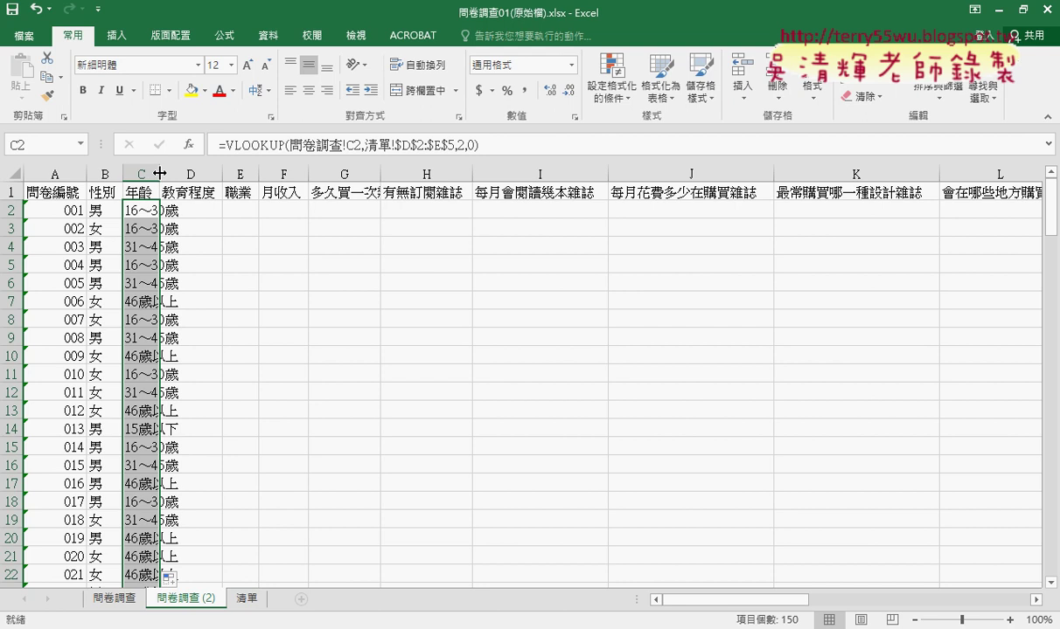
pyautogui.doubleClick(160, 171)
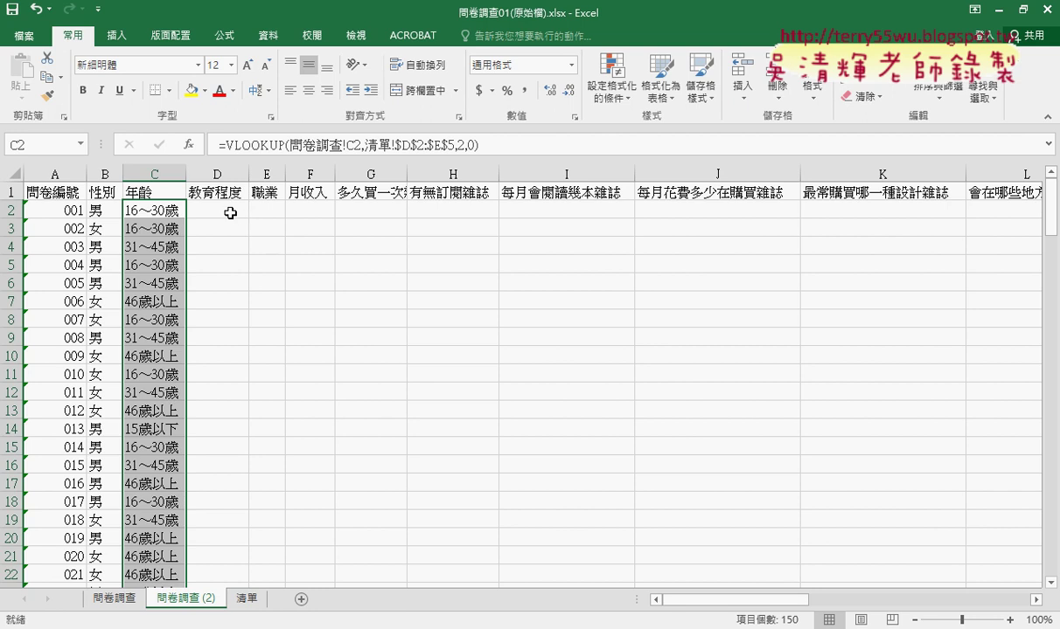
pyautogui.click(230, 213)
pyautogui.click(268, 208)
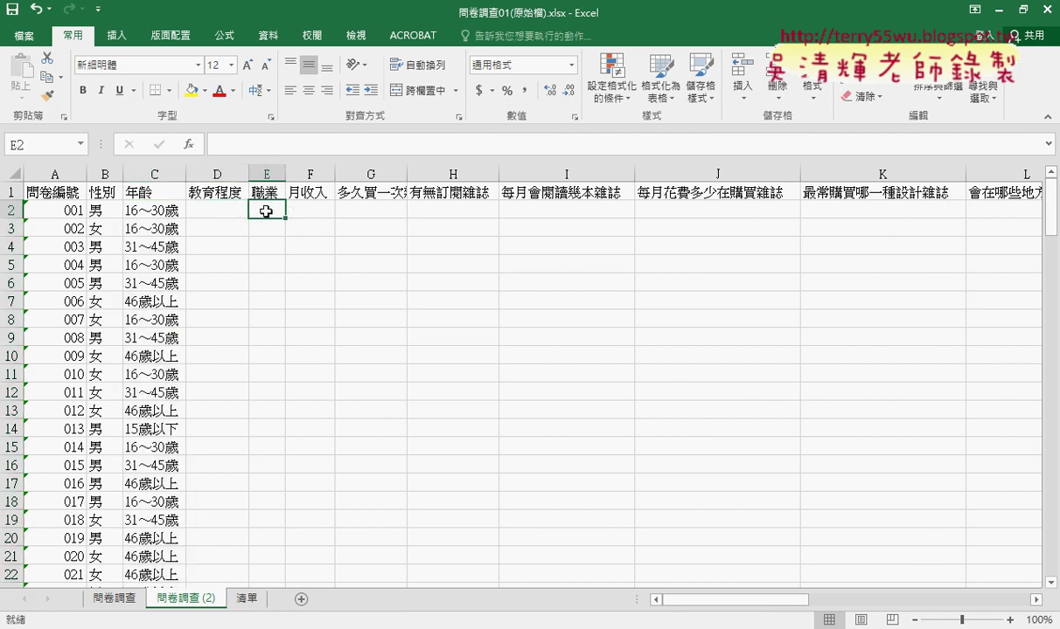
pyautogui.click(314, 212)
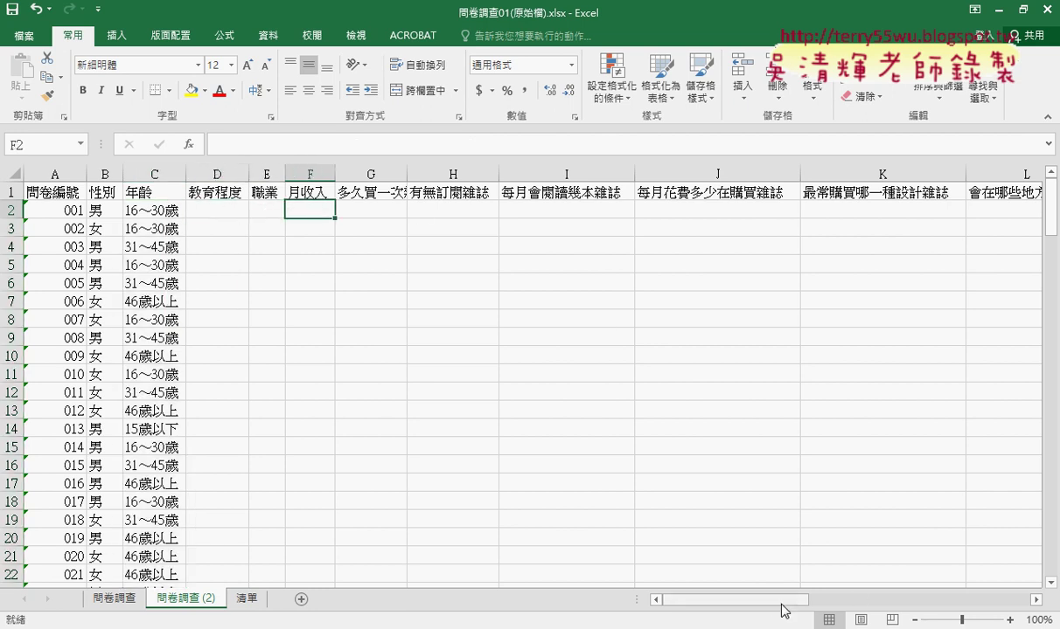
pyautogui.moveTo(778, 600)
pyautogui.mouseDown()
pyautogui.moveTo(990, 604)
pyautogui.moveTo(974, 596)
pyautogui.mouseUp()
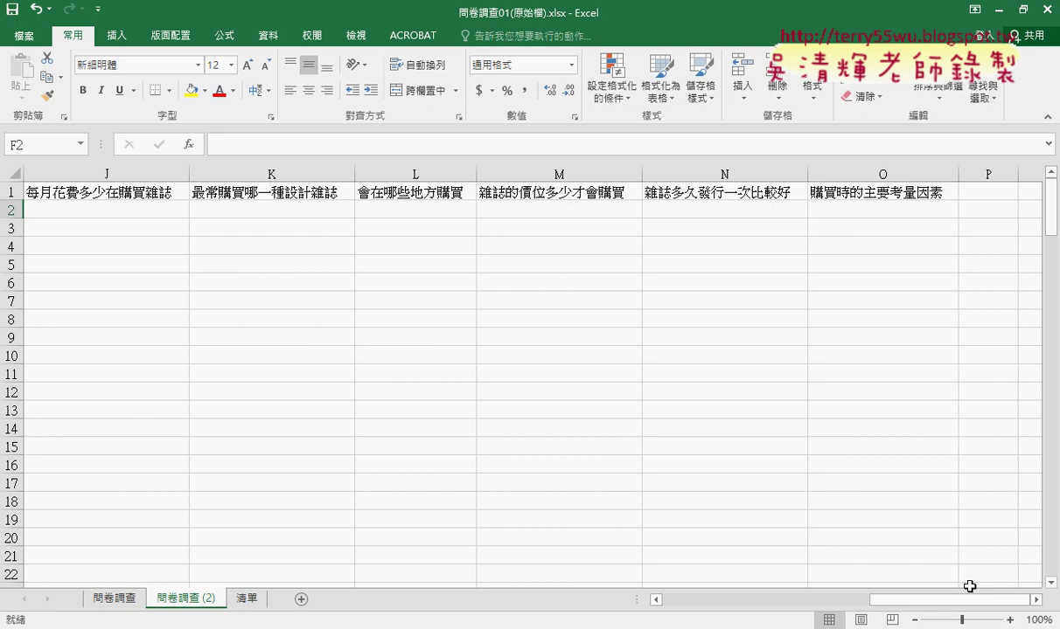
pyautogui.moveTo(956, 600); pyautogui.dragTo(653, 600)
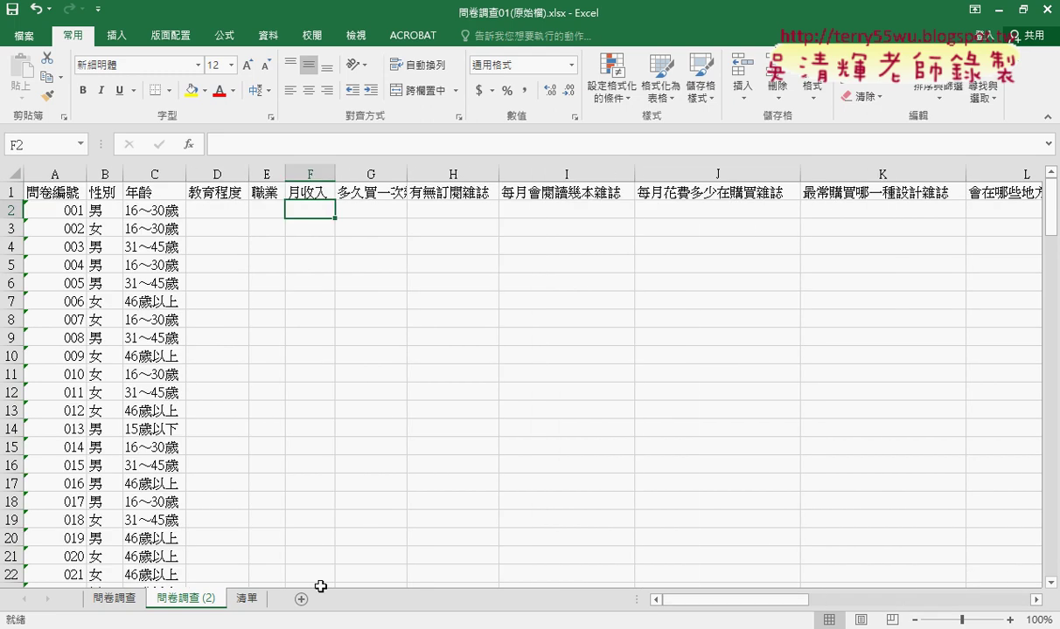
pyautogui.click(117, 604)
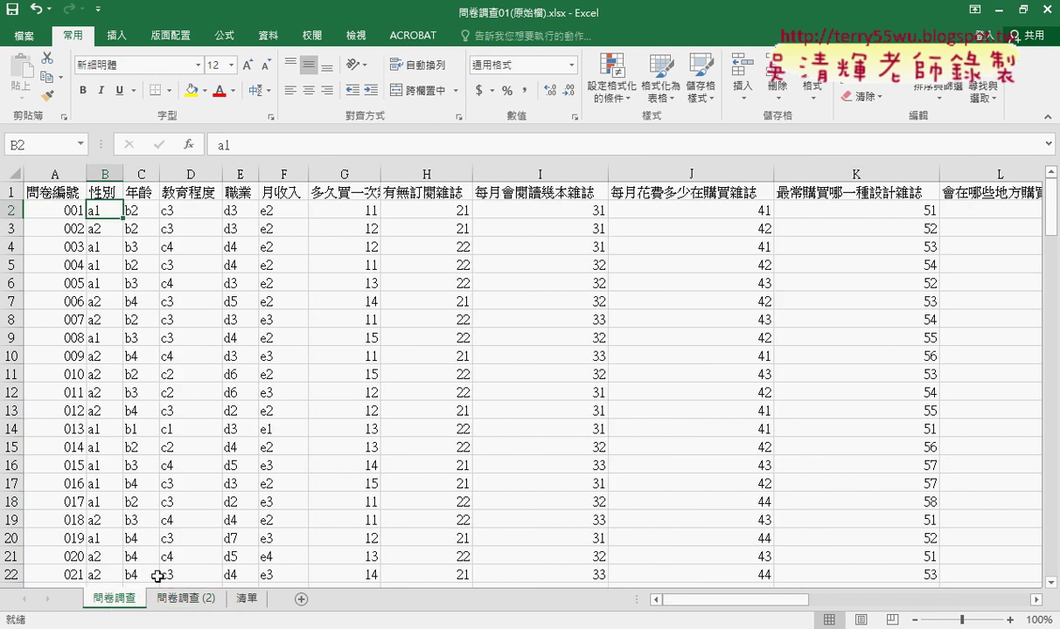
pyautogui.click(189, 602)
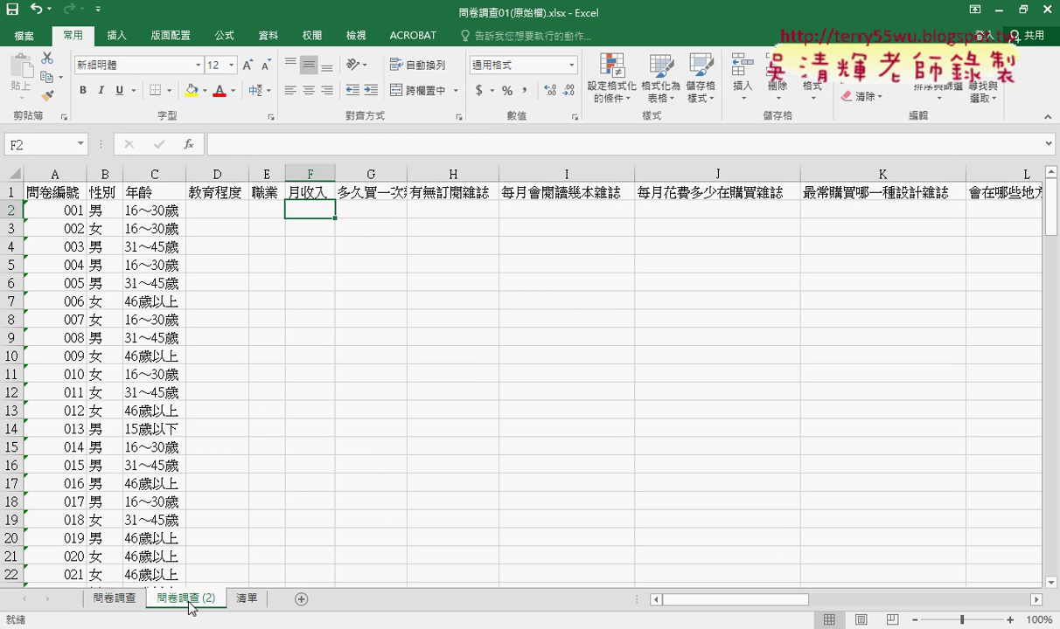
pyautogui.click(100, 209)
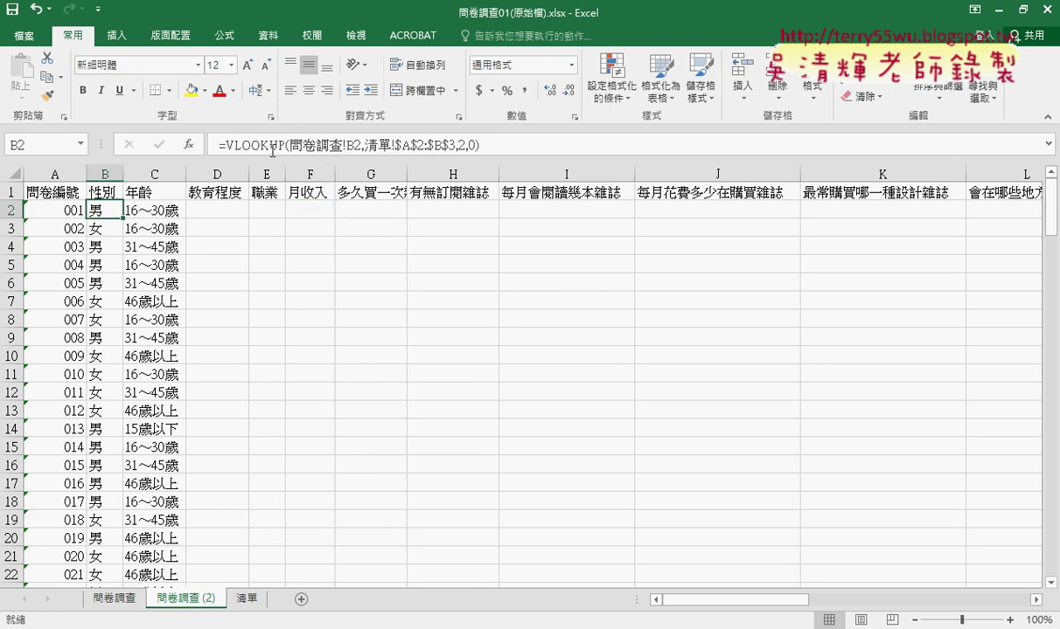